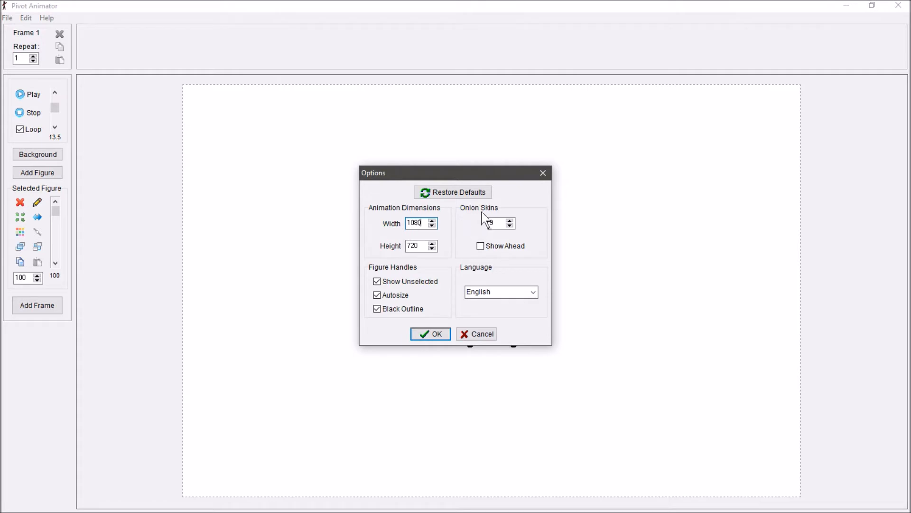
# Apply the animation dimensions of 1080 by 720
pyautogui.click(437, 334)
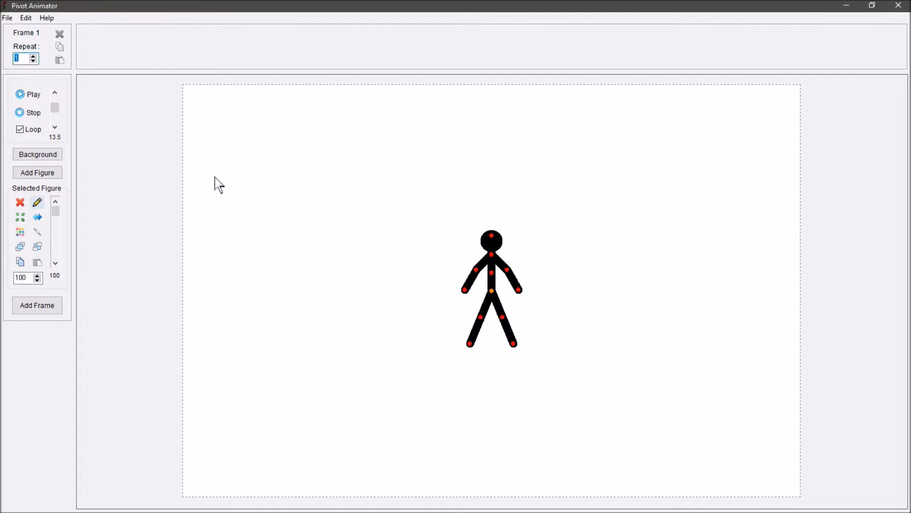
# Load field.png from the images folder as the background without changing the animation dimensions to match the image
pyautogui.click(7, 19)
pyautogui.click(7, 19)
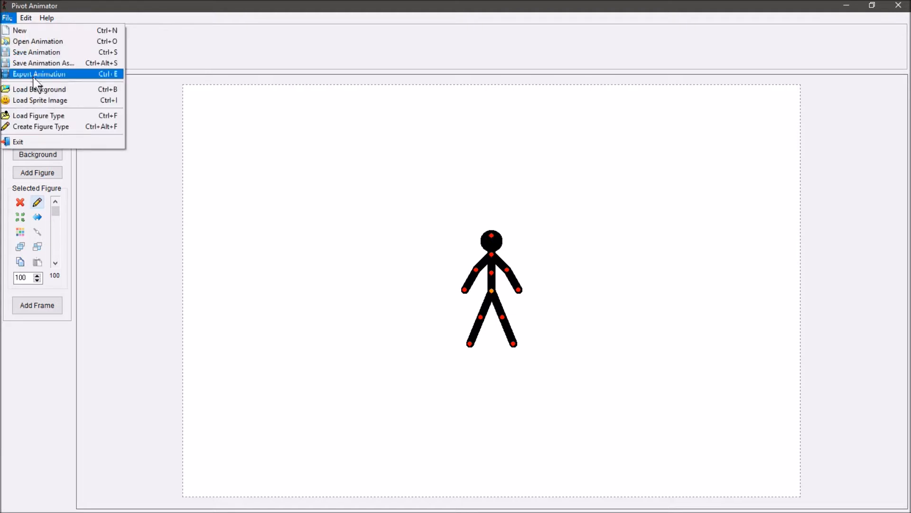
pyautogui.click(41, 89)
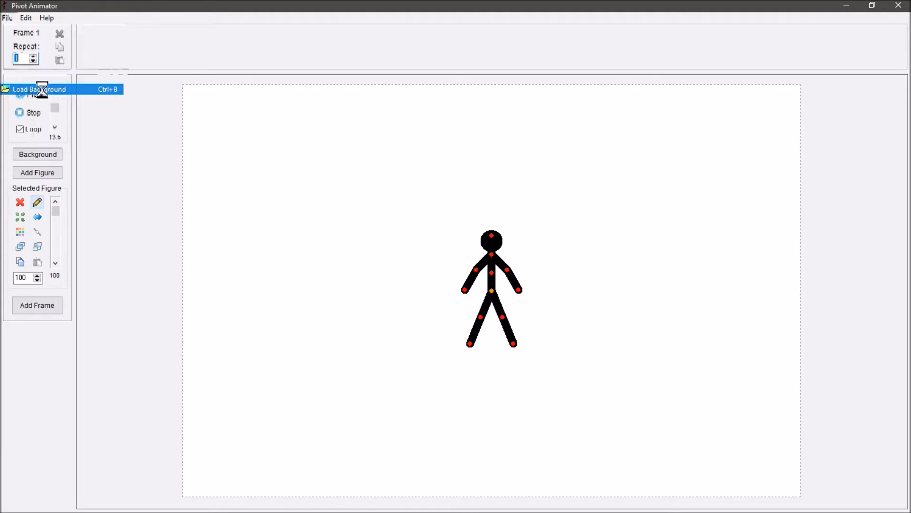
pyautogui.scroll(-1, 503, 237)
pyautogui.scroll(-10, 502, 235)
pyautogui.scroll(8, 502, 232)
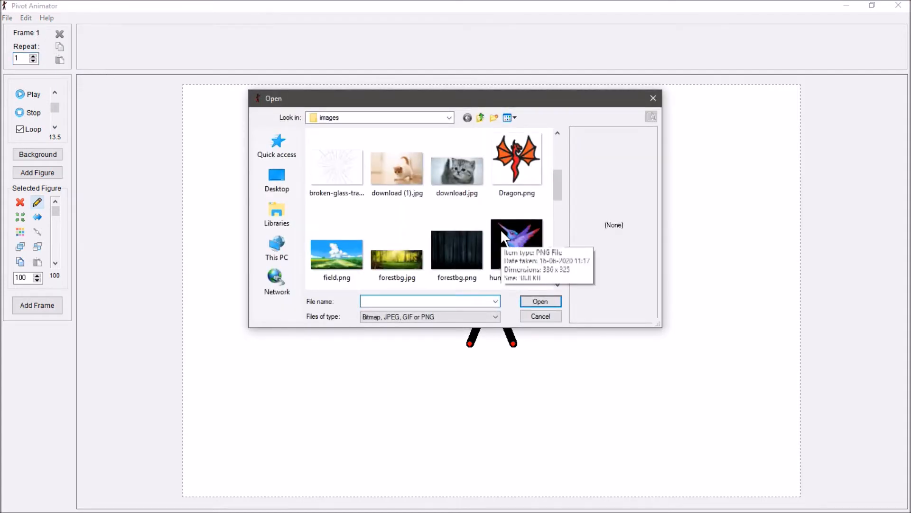
pyautogui.scroll(-6, 474, 237)
pyautogui.scroll(1, 470, 240)
pyautogui.scroll(-5, 468, 238)
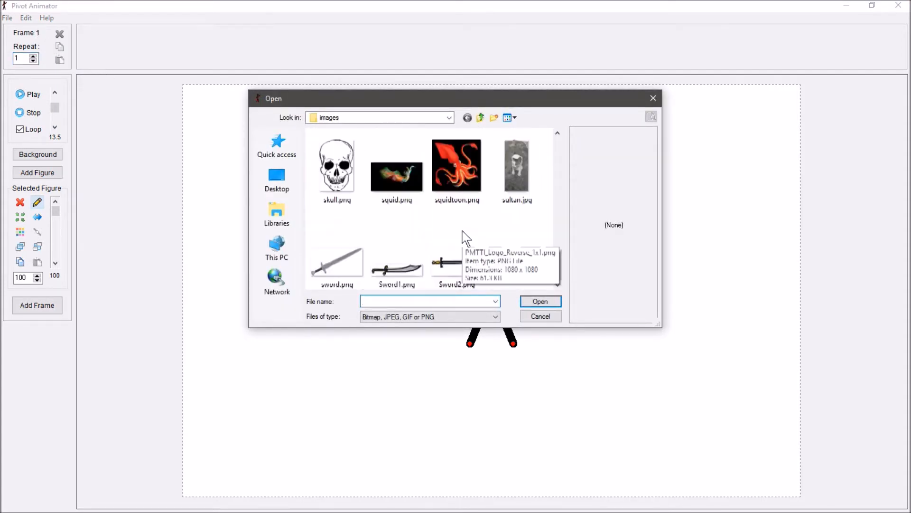
pyautogui.scroll(6, 468, 237)
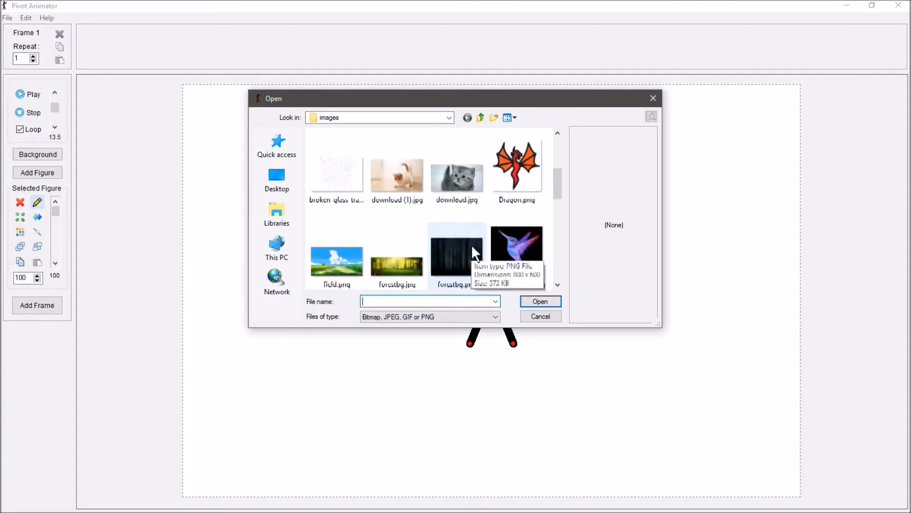
pyautogui.scroll(-1, 471, 244)
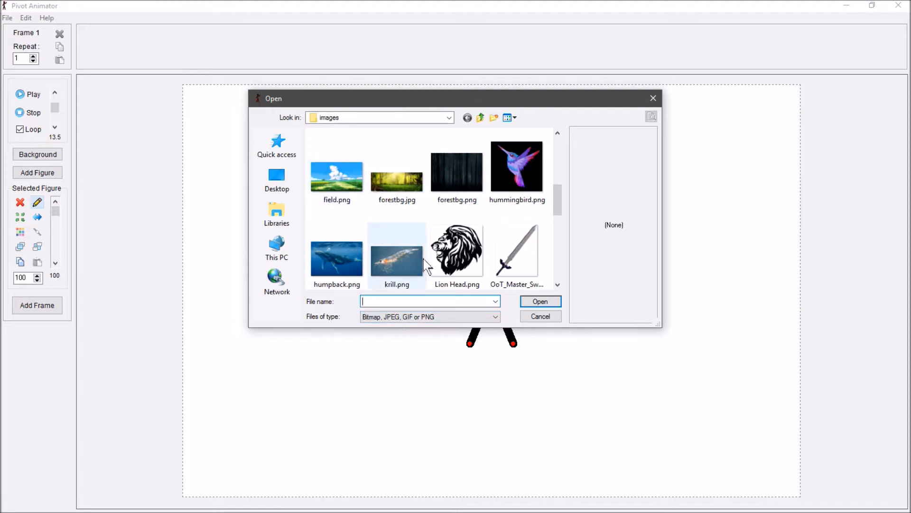
pyautogui.click(346, 194)
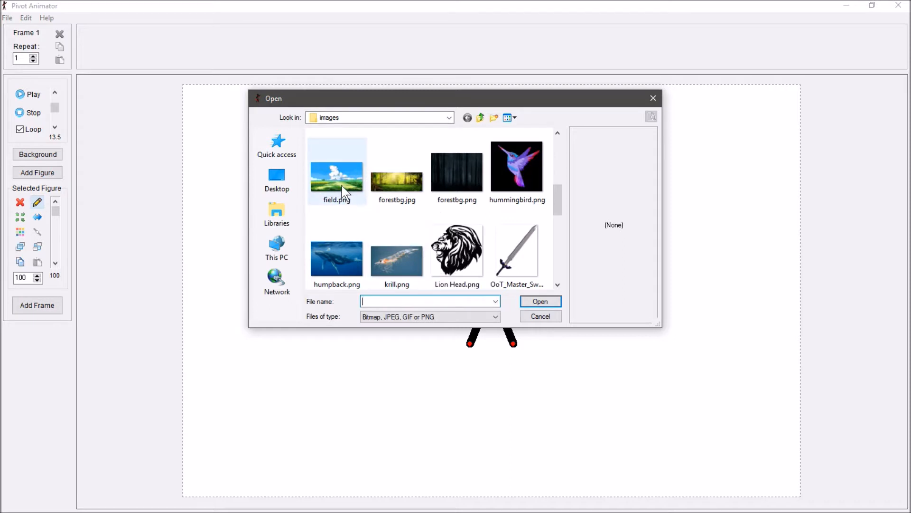
pyautogui.click(543, 303)
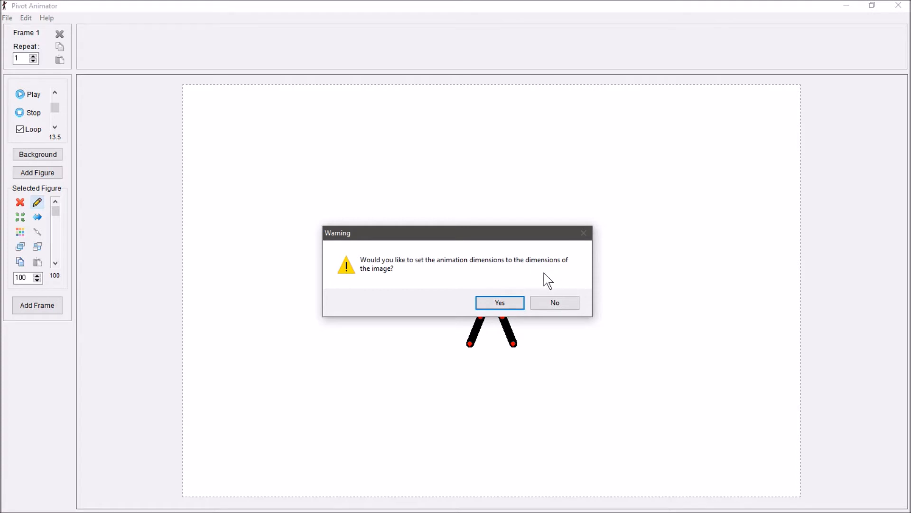
pyautogui.click(564, 304)
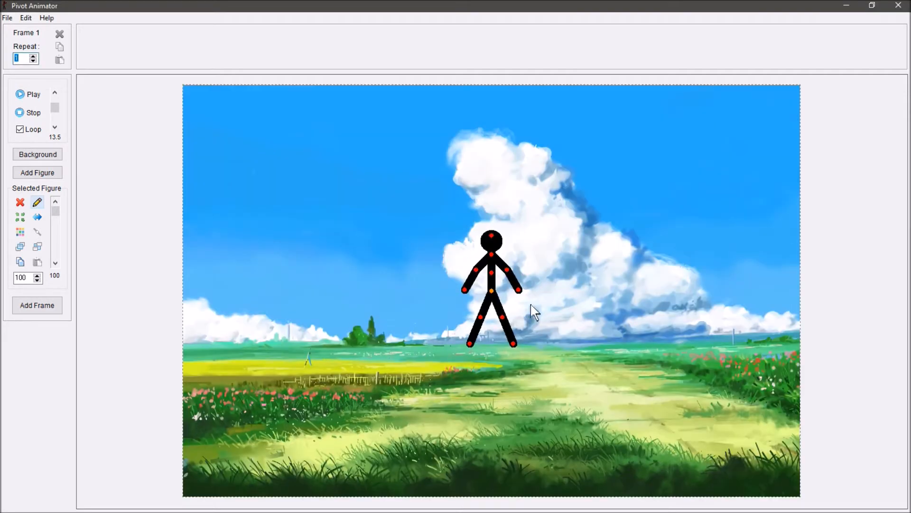
# Move the stick figure slightly down and to the right, and re-center it on the canvas
pyautogui.moveTo(491, 291); pyautogui.dragTo(503, 308)
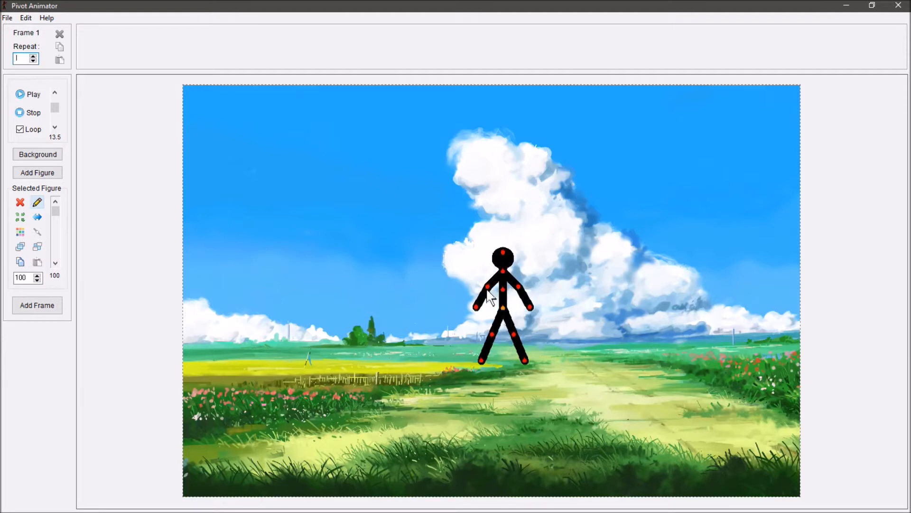
pyautogui.click(20, 220)
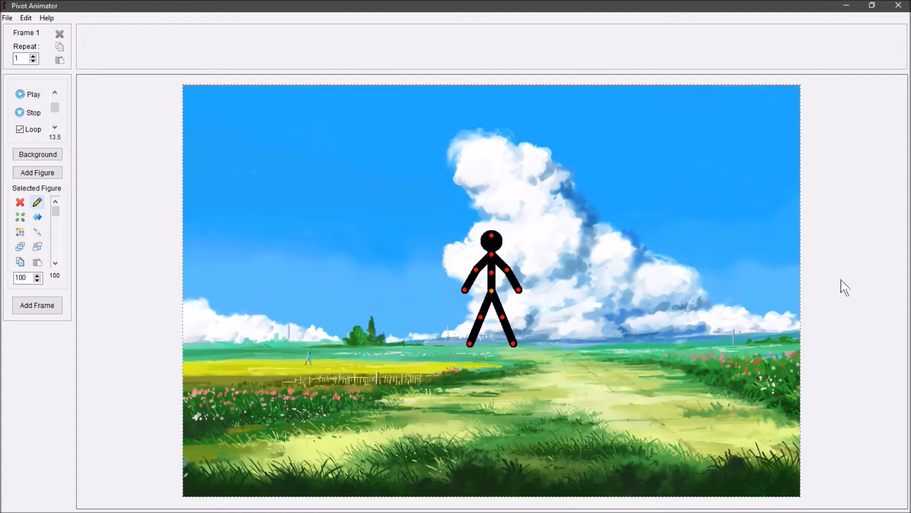
# Load Sword1.png from the images folder as a sprite into the animation
pyautogui.click(7, 18)
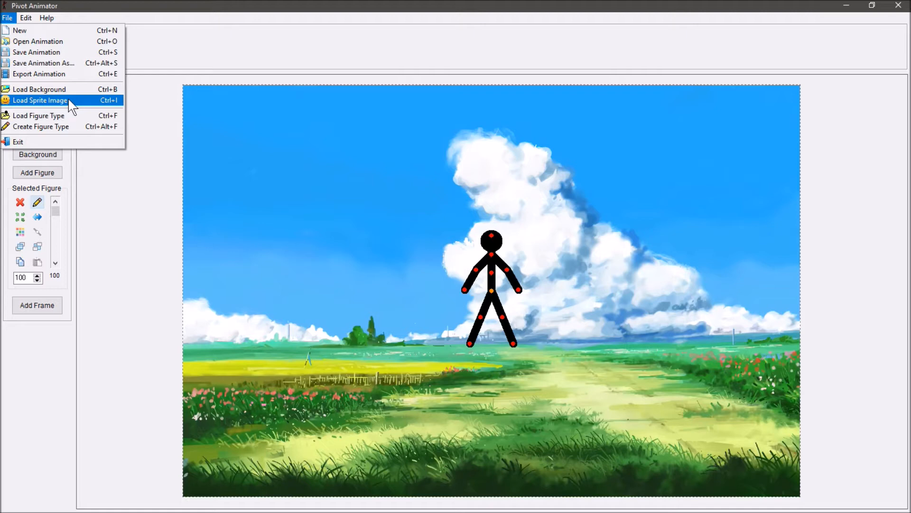
pyautogui.click(114, 105)
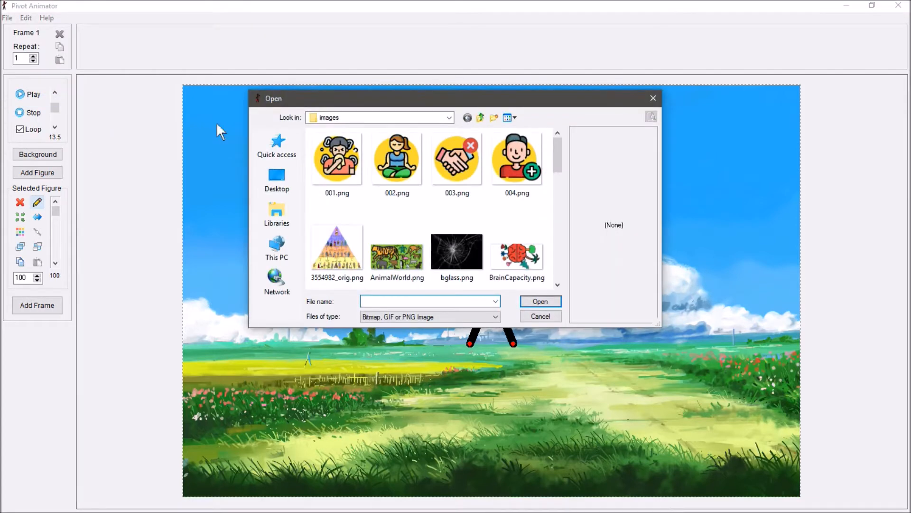
pyautogui.scroll(-10, 452, 218)
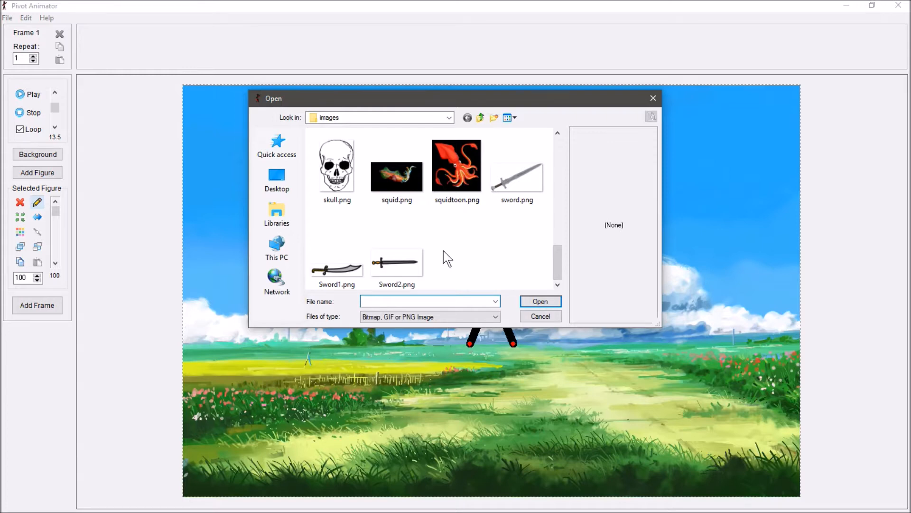
pyautogui.click(351, 283)
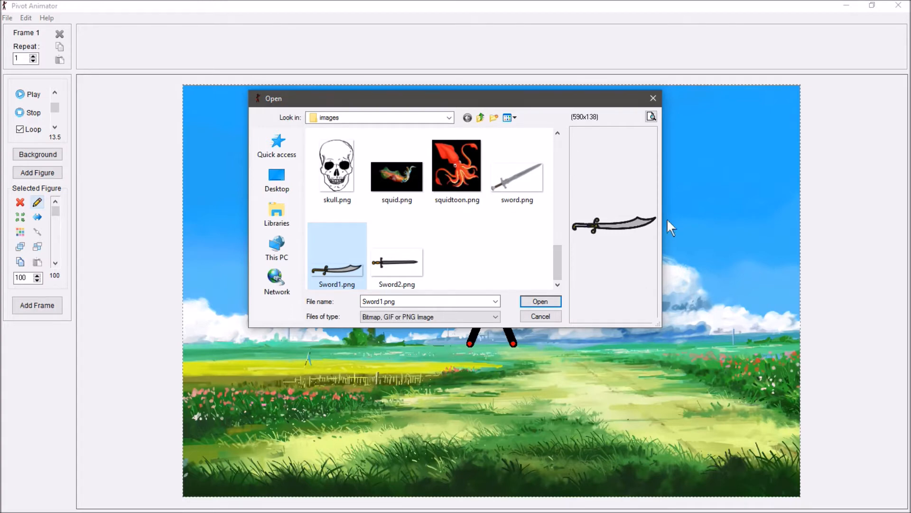
pyautogui.click(463, 184)
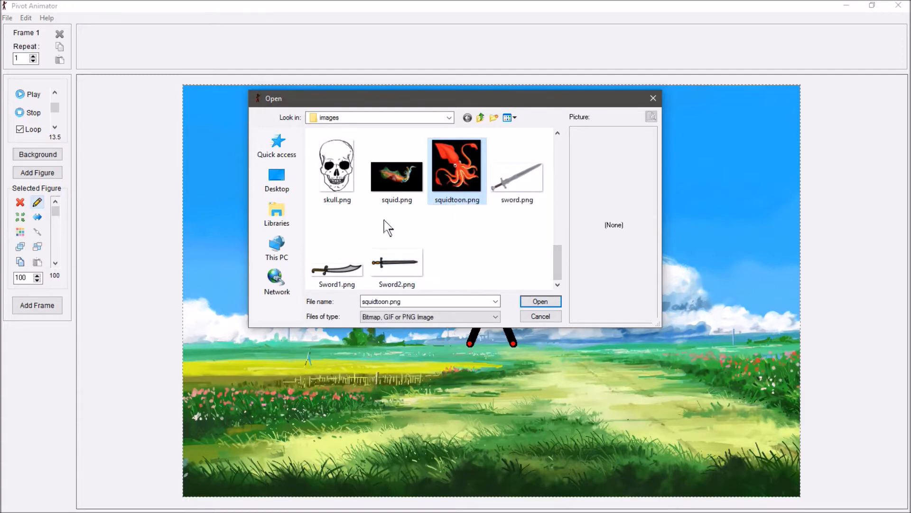
pyautogui.click(359, 275)
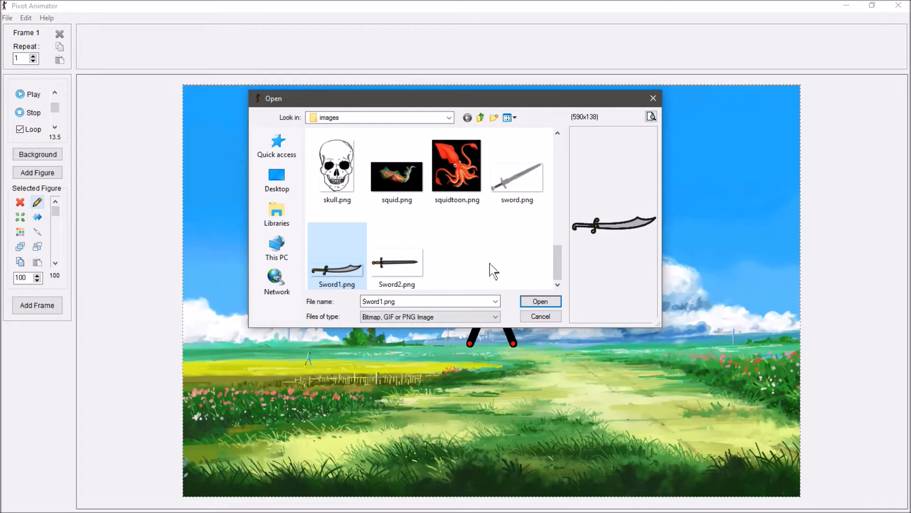
pyautogui.click(540, 302)
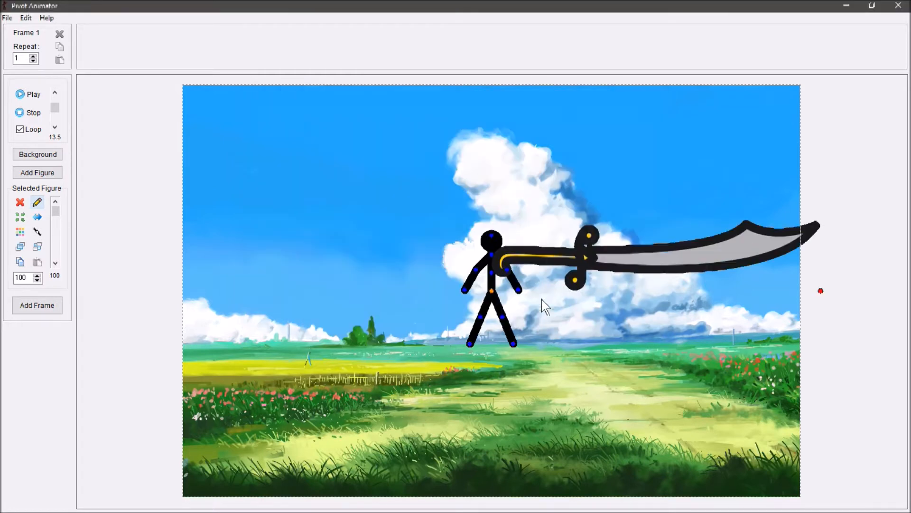
# Move the sword onto the grass below the stick figure and scale it down to 35
pyautogui.moveTo(492, 292); pyautogui.dragTo(371, 414)
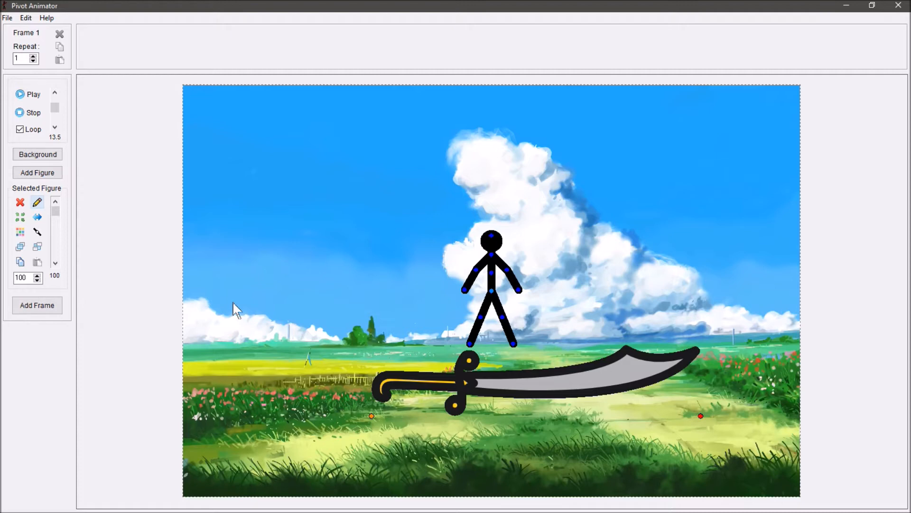
pyautogui.click(35, 281)
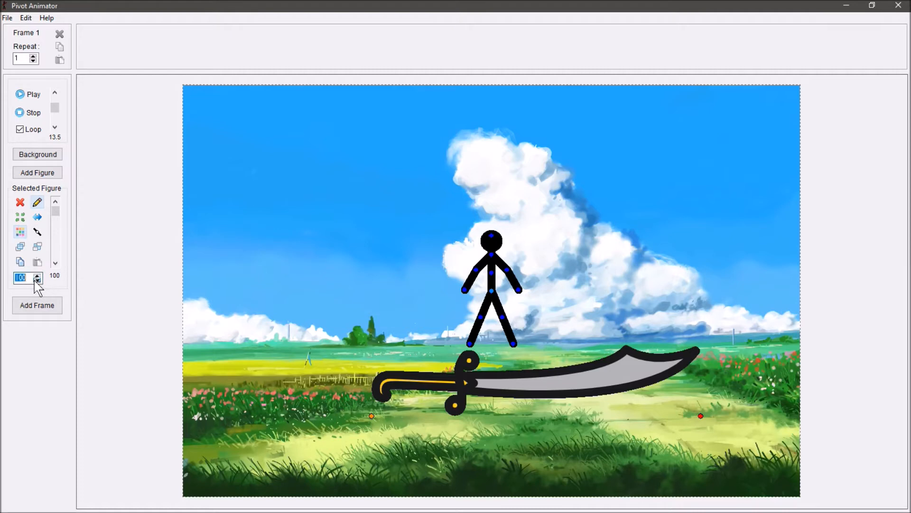
pyautogui.moveTo(37, 280); pyautogui.dragTo(40, 279)
pyautogui.click(38, 275)
pyautogui.click(38, 275)
pyautogui.click(38, 275)
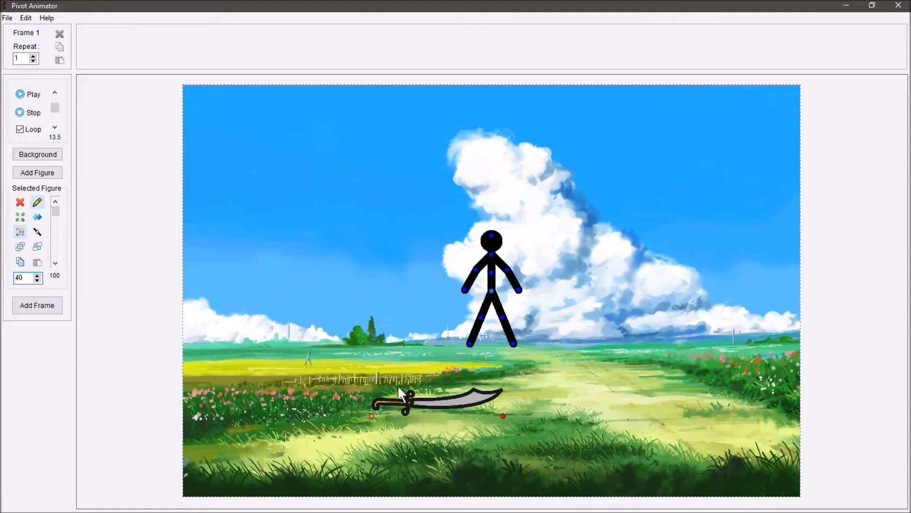
pyautogui.click(37, 280)
pyautogui.click(37, 280)
pyautogui.click(37, 280)
pyautogui.click(37, 280)
pyautogui.click(37, 280)
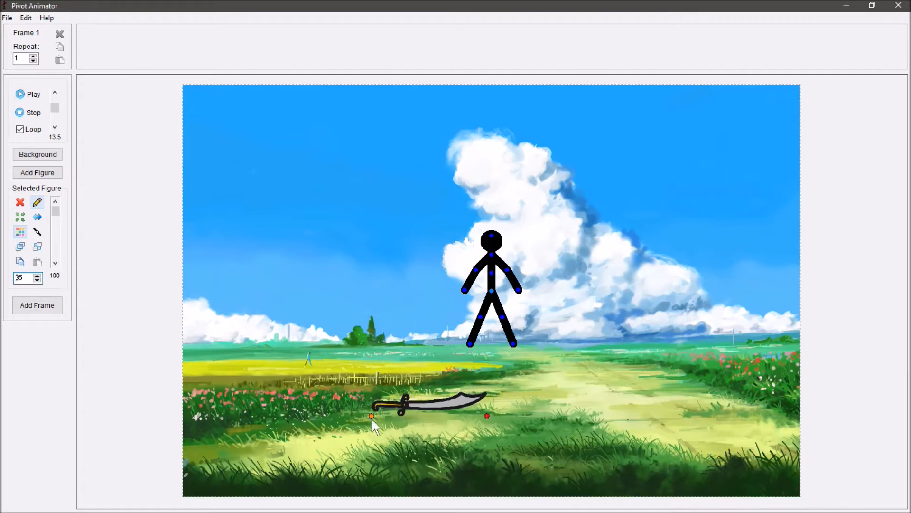
# Place the sword at the stick figure's right-side hand with the blade angled upward, and nudge the figure so its hand meets the handle
pyautogui.moveTo(372, 416); pyautogui.dragTo(562, 367)
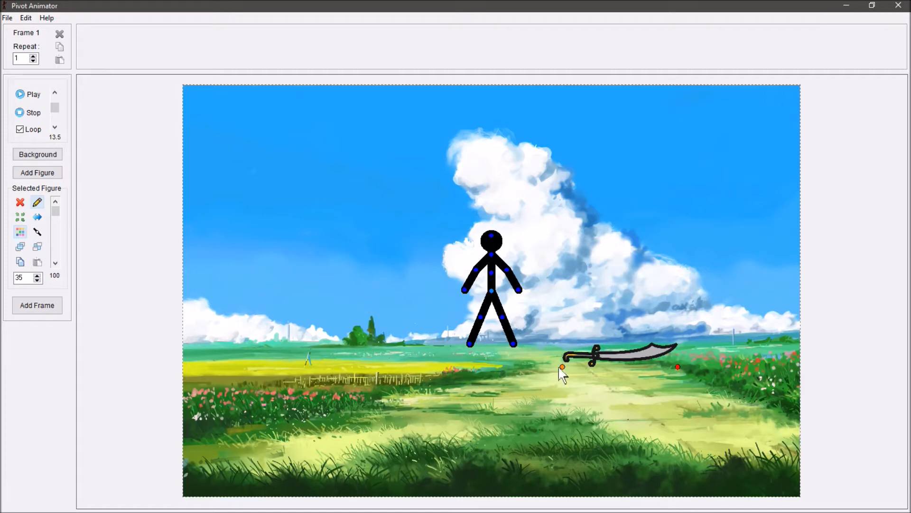
pyautogui.moveTo(559, 366); pyautogui.dragTo(544, 309)
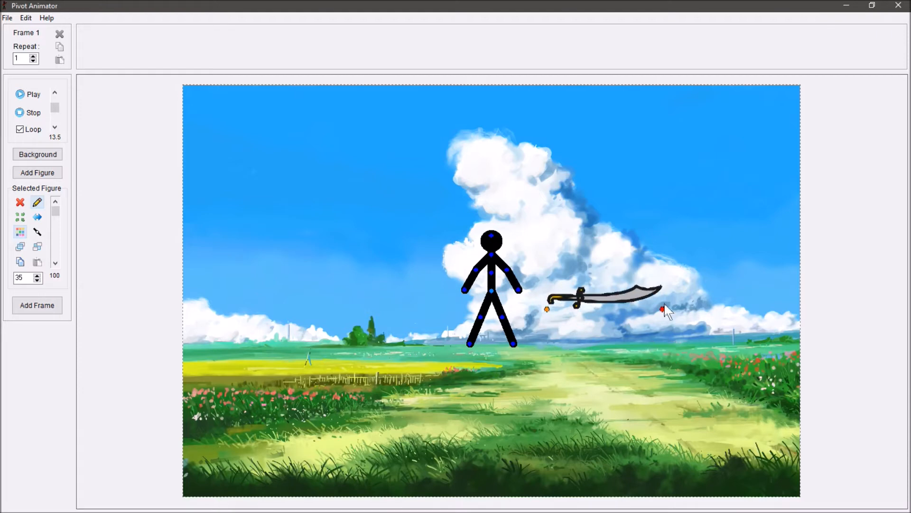
pyautogui.moveTo(664, 308); pyautogui.dragTo(599, 270)
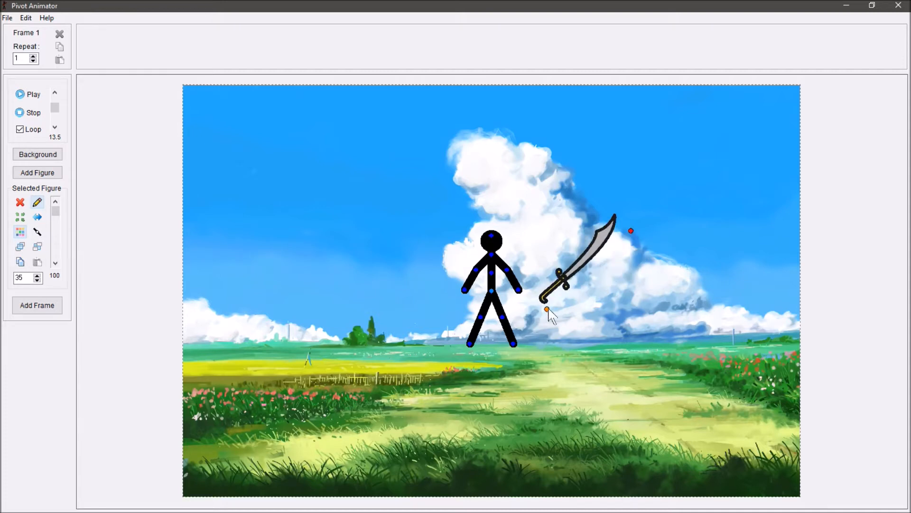
pyautogui.moveTo(549, 309); pyautogui.dragTo(517, 310)
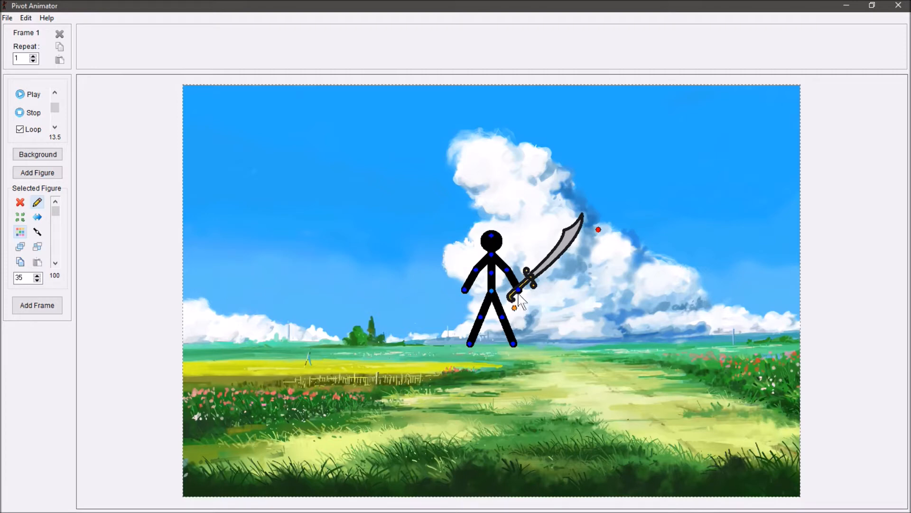
pyautogui.click(493, 291)
pyautogui.moveTo(493, 291); pyautogui.dragTo(491, 293)
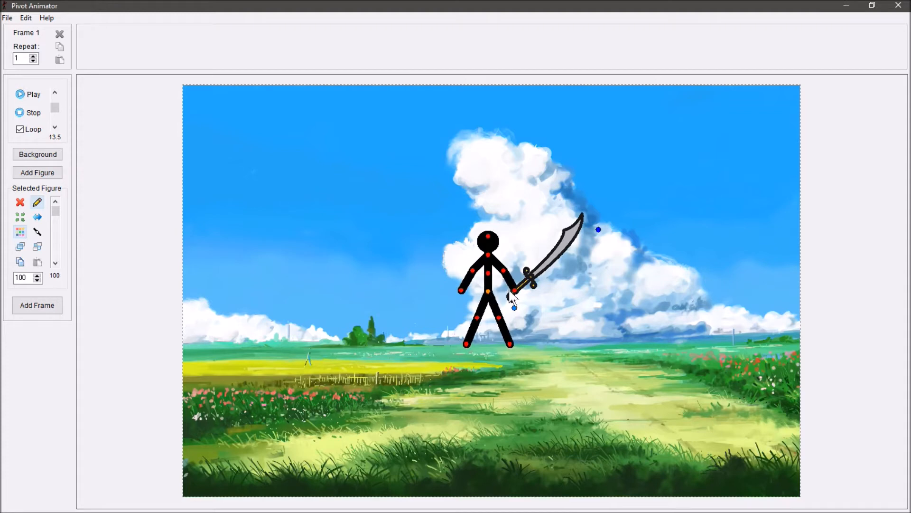
# Select the sword and stick figure together, lift the sword-side arm, and shift both slightly to the right
pyautogui.click(515, 308)
pyautogui.click(515, 308)
pyautogui.moveTo(453, 178); pyautogui.dragTo(655, 332)
pyautogui.moveTo(504, 271); pyautogui.dragTo(505, 268)
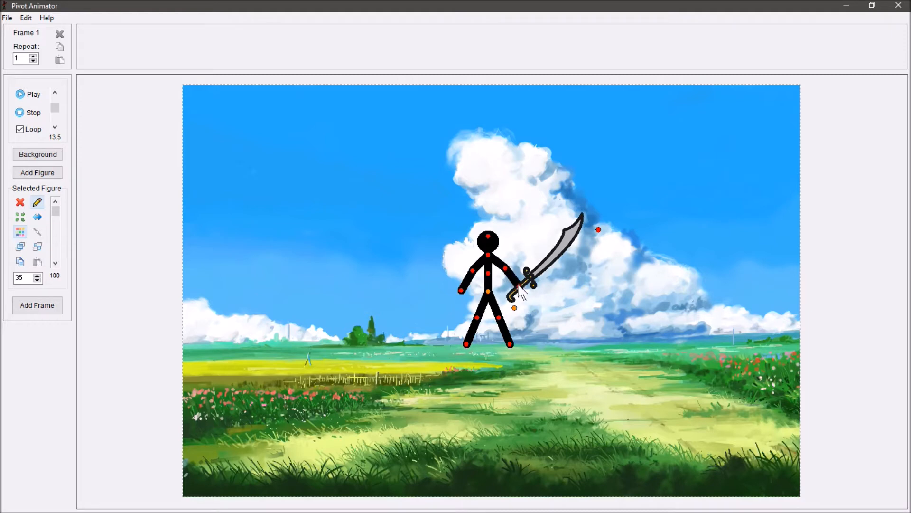
pyautogui.moveTo(519, 287)
pyautogui.mouseDown()
pyautogui.moveTo(528, 284)
pyautogui.moveTo(521, 318)
pyautogui.moveTo(509, 317)
pyautogui.moveTo(522, 293)
pyautogui.moveTo(522, 317)
pyautogui.moveTo(483, 289)
pyautogui.moveTo(510, 293)
pyautogui.mouseUp()
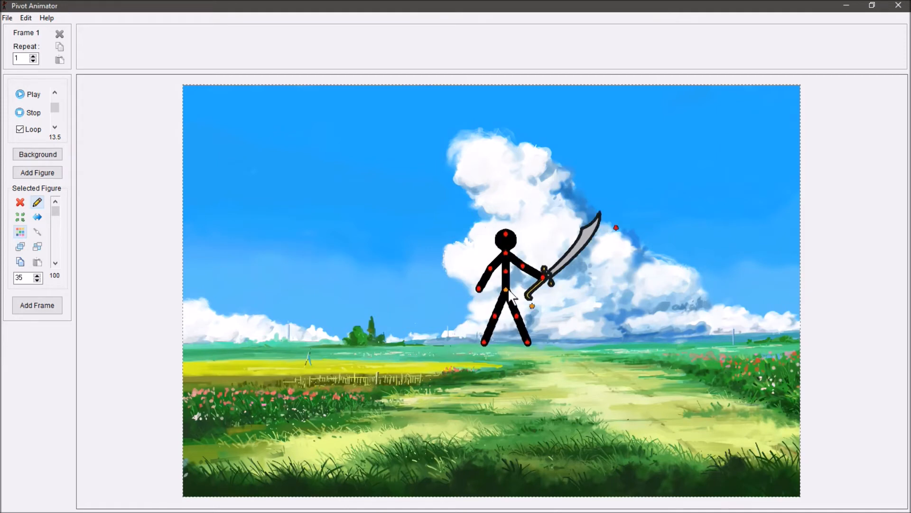
# Fit the sword handle into the raised hand with the blade more upright, and add the pose as frame 1
pyautogui.click(532, 280)
pyautogui.moveTo(533, 304); pyautogui.dragTo(542, 296)
pyautogui.moveTo(622, 221); pyautogui.dragTo(603, 174)
pyautogui.moveTo(540, 298); pyautogui.dragTo(545, 294)
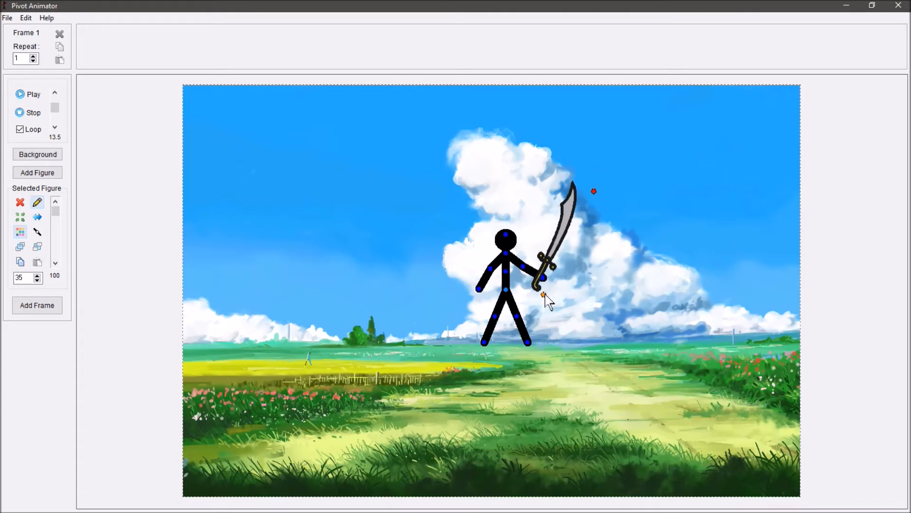
pyautogui.press('Return')
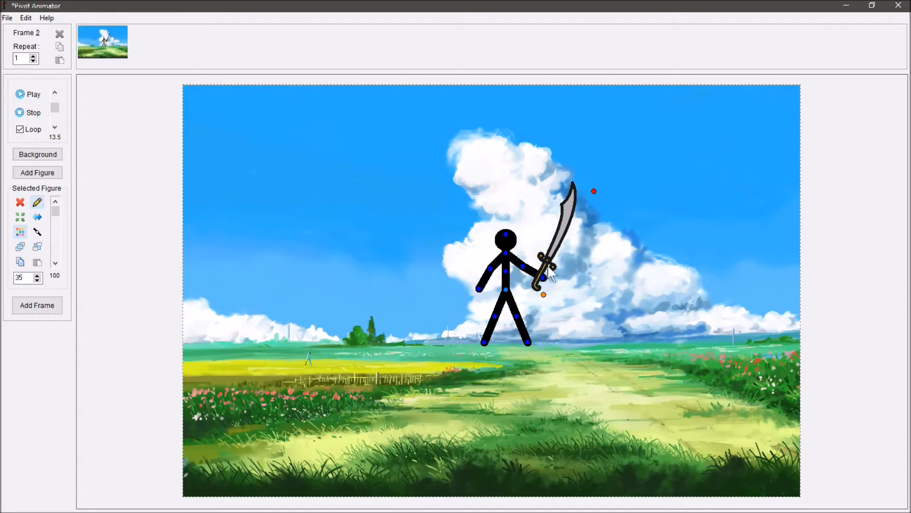
# Raise the sword arm slightly, move the sword up with the hand, and add the pose as frame 2
pyautogui.click(526, 270)
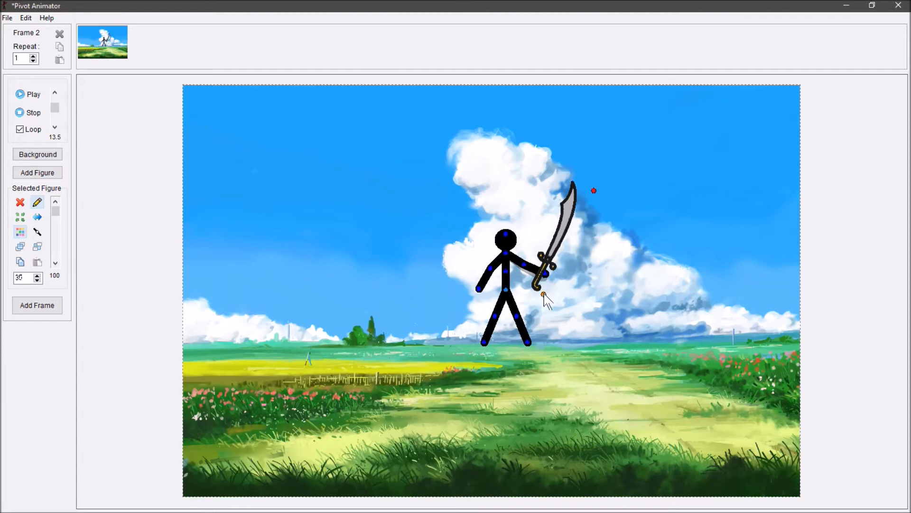
pyautogui.moveTo(544, 293); pyautogui.dragTo(546, 289)
pyautogui.press('Return')
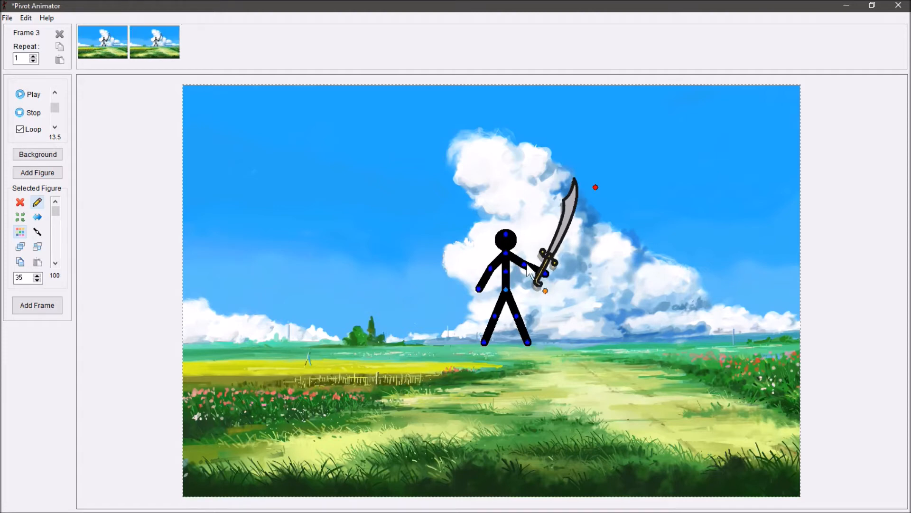
# Raise the sword arm in two small stages, moving the sword up with the hand, and add the poses as frames 3 and 4
pyautogui.click(528, 270)
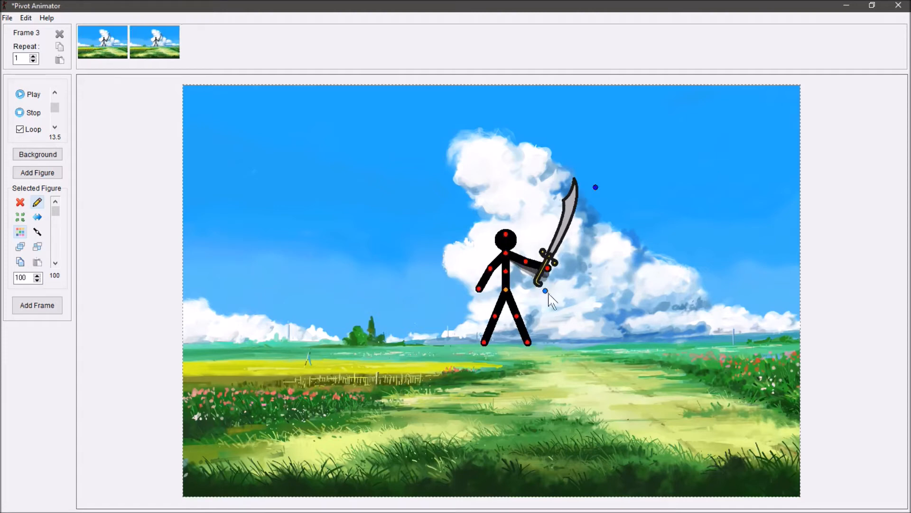
pyautogui.moveTo(546, 292); pyautogui.dragTo(548, 284)
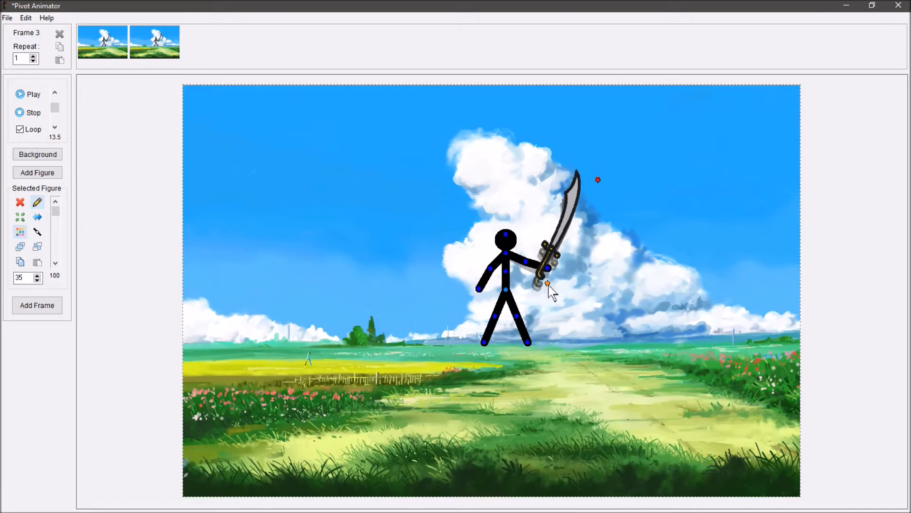
pyautogui.press('Return')
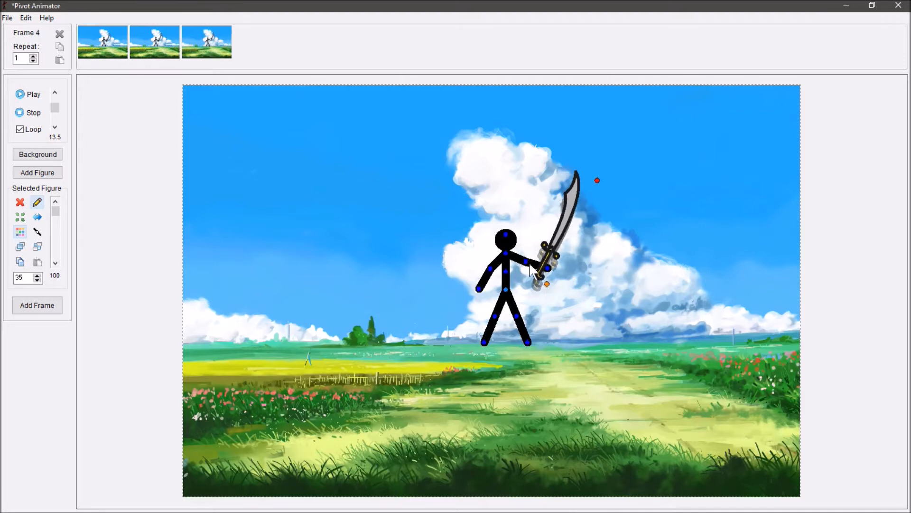
pyautogui.click(527, 264)
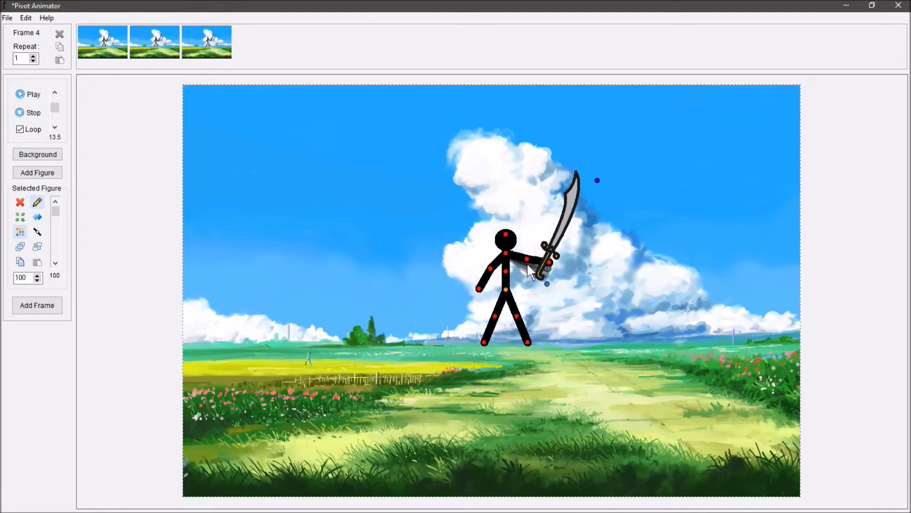
pyautogui.click(547, 284)
pyautogui.moveTo(548, 284); pyautogui.dragTo(549, 280)
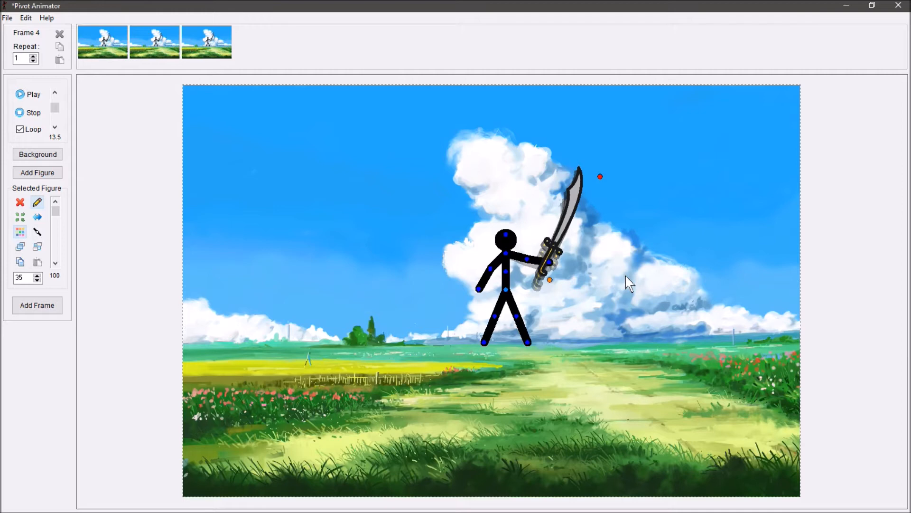
pyautogui.press('space')
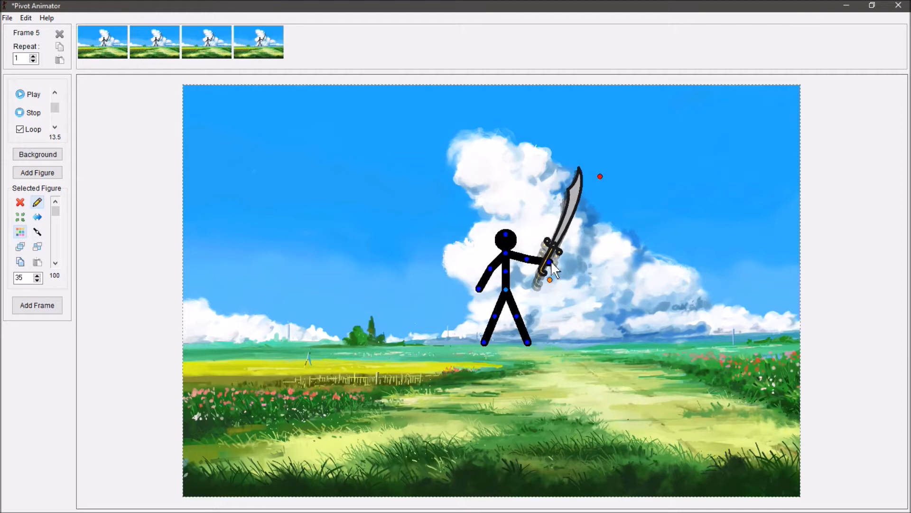
# Lower the sword arm slightly, match the sword handle to the hand, and add the pose as frame 5
pyautogui.click(549, 262)
pyautogui.moveTo(550, 265); pyautogui.dragTo(550, 265)
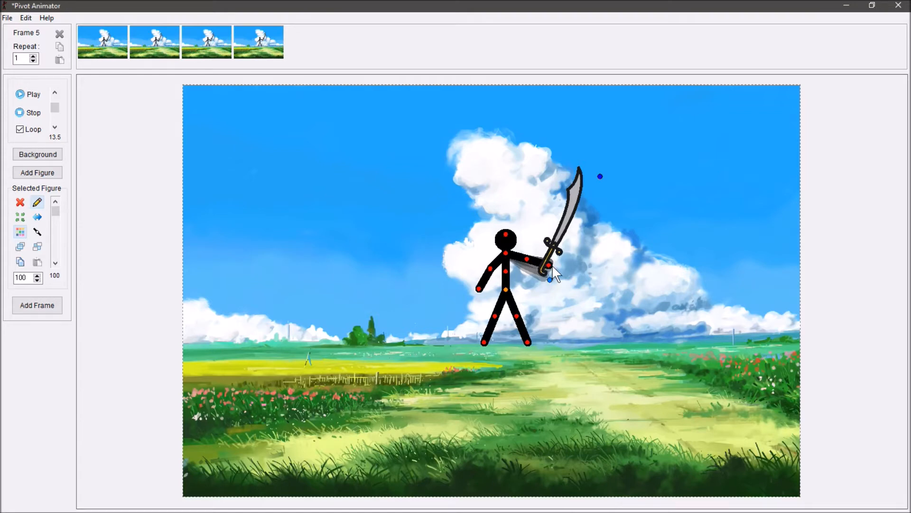
pyautogui.click(553, 267)
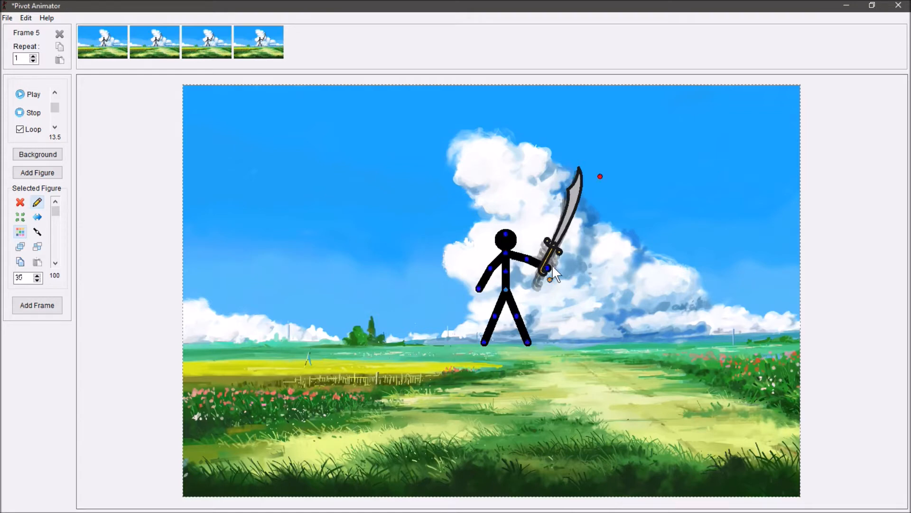
pyautogui.click(525, 262)
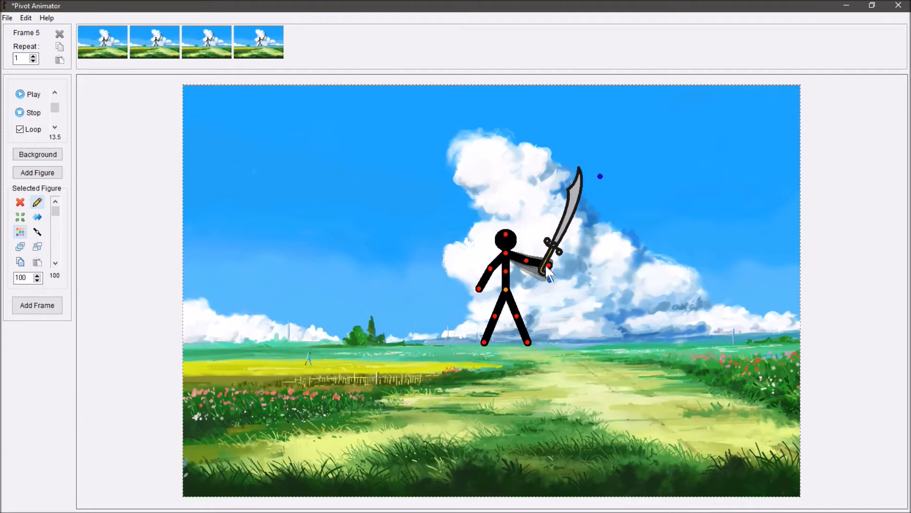
pyautogui.click(551, 285)
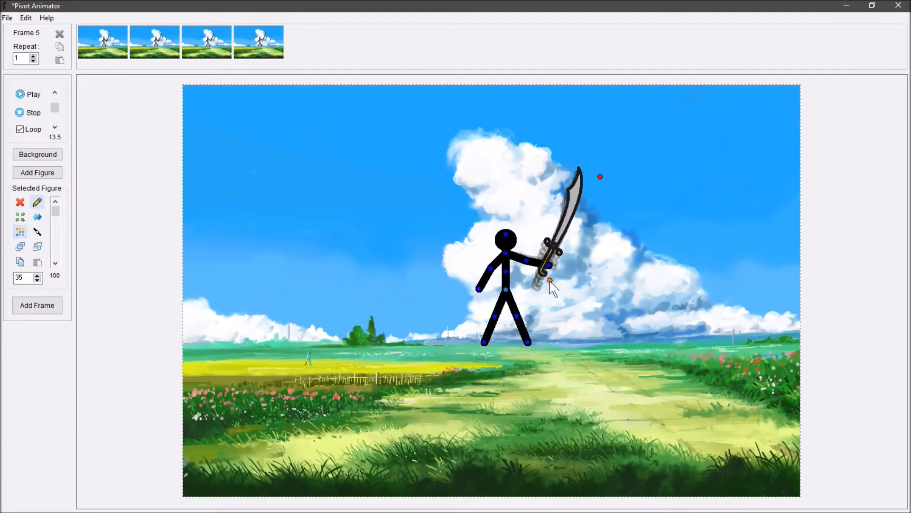
pyautogui.moveTo(550, 281); pyautogui.dragTo(526, 265)
pyautogui.press('Return')
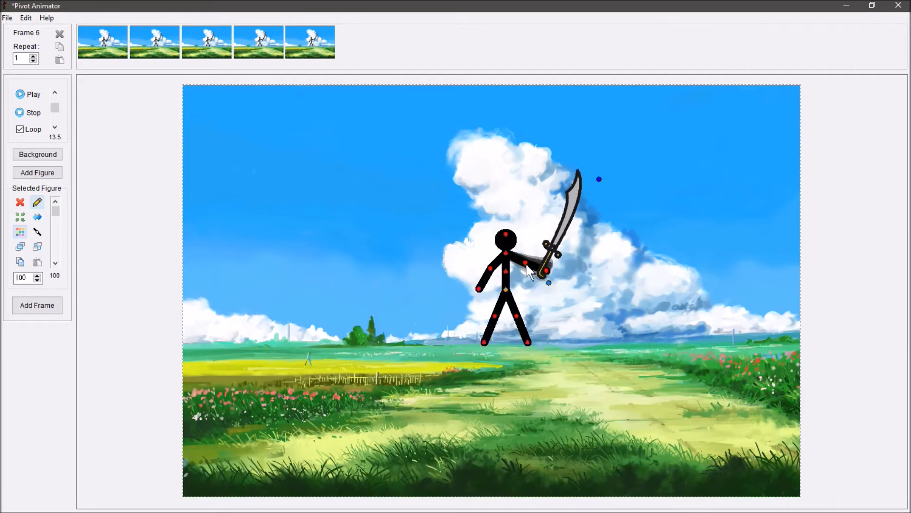
# Lower the arm and sword together in small stages, adding the poses as frames 6 and 7
pyautogui.moveTo(551, 283); pyautogui.dragTo(531, 266)
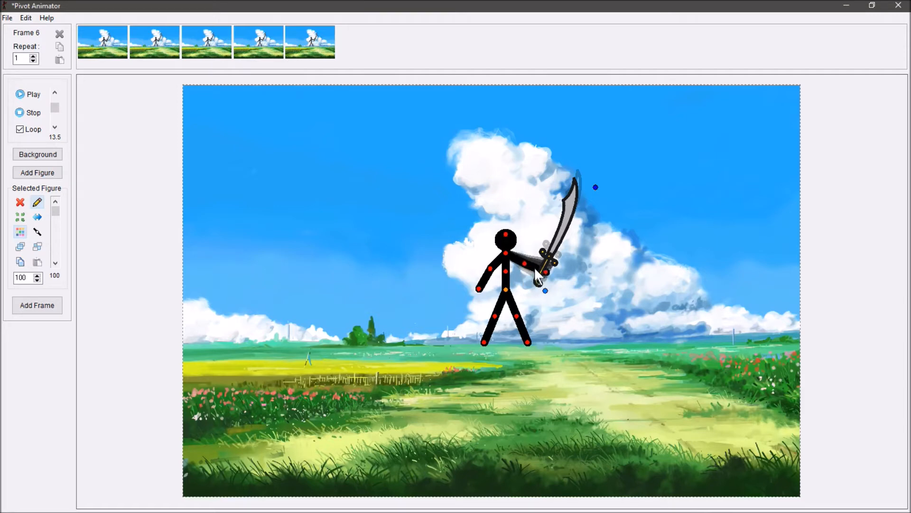
pyautogui.press('Return')
pyautogui.moveTo(524, 264); pyautogui.dragTo(544, 296)
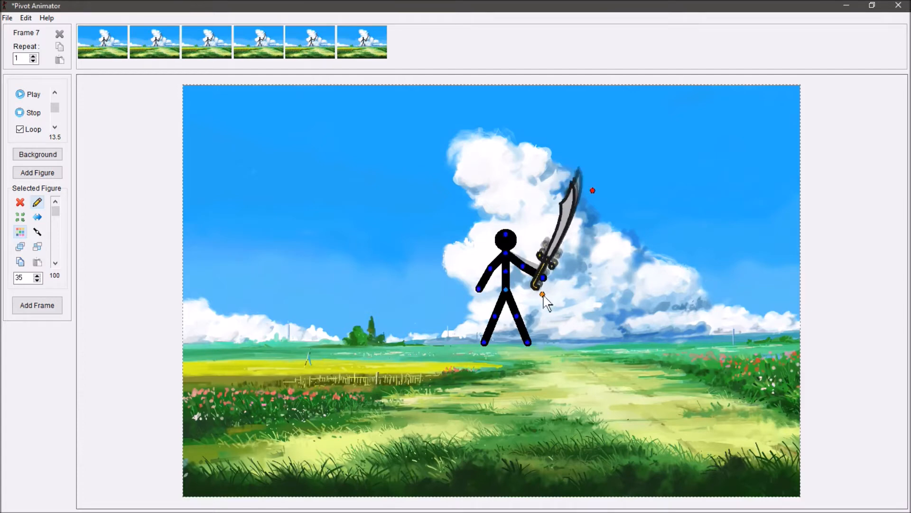
pyautogui.click(522, 274)
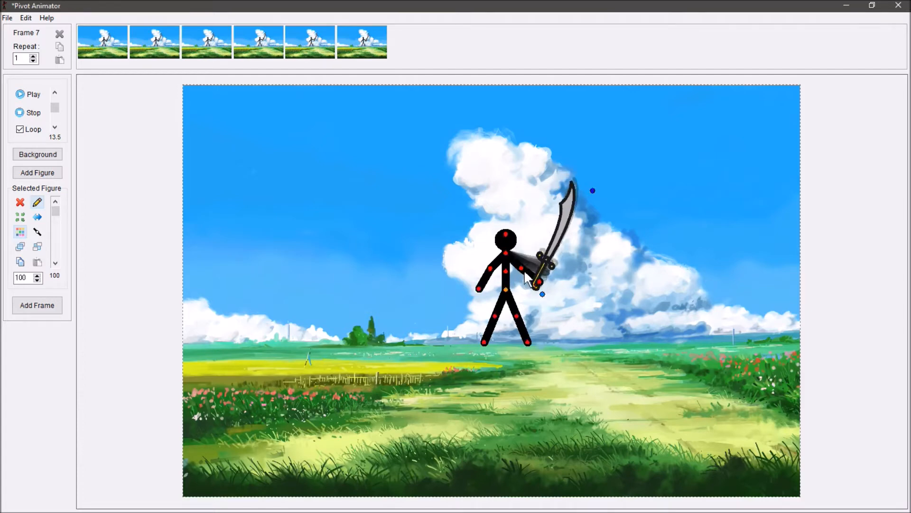
pyautogui.moveTo(542, 294); pyautogui.dragTo(536, 295)
pyautogui.press('Return')
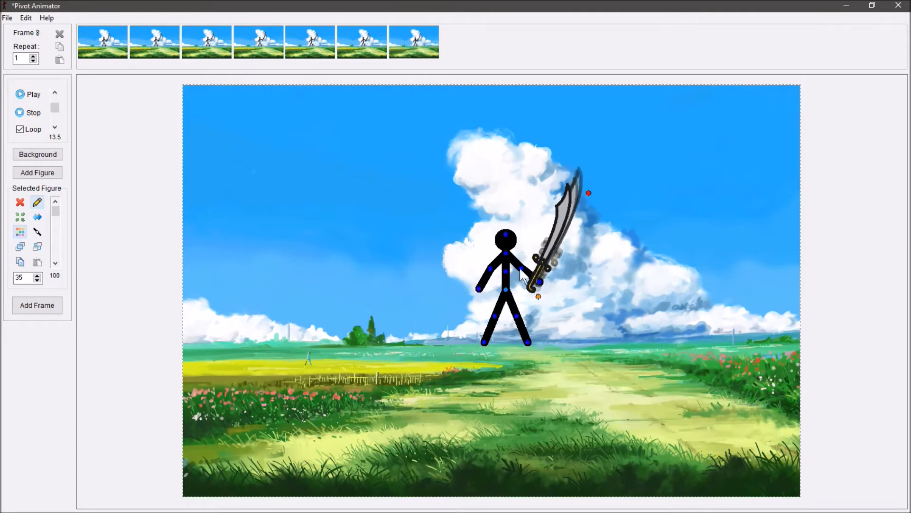
# Bring the sword arm and sword slightly farther down toward the body, and add frames 8 and 9
pyautogui.click(520, 267)
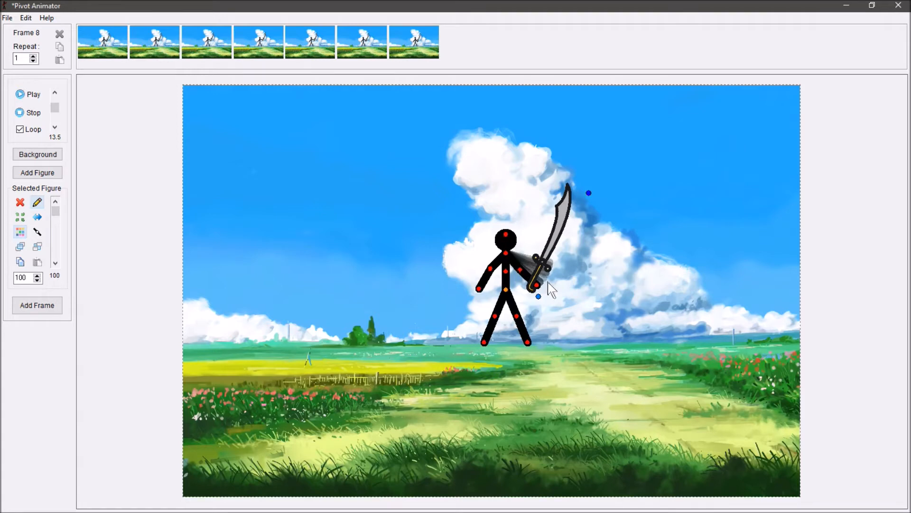
pyautogui.moveTo(538, 298); pyautogui.dragTo(535, 302)
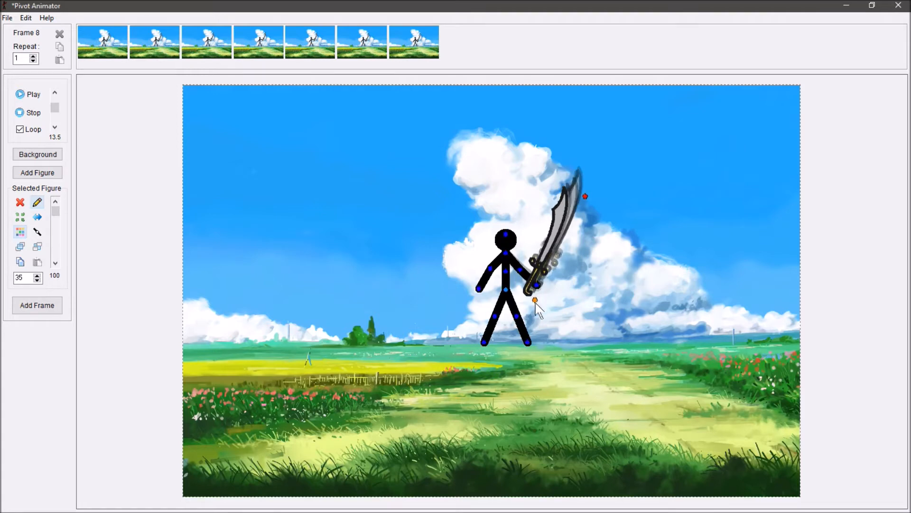
pyautogui.hotkey('ctrl', 'f')
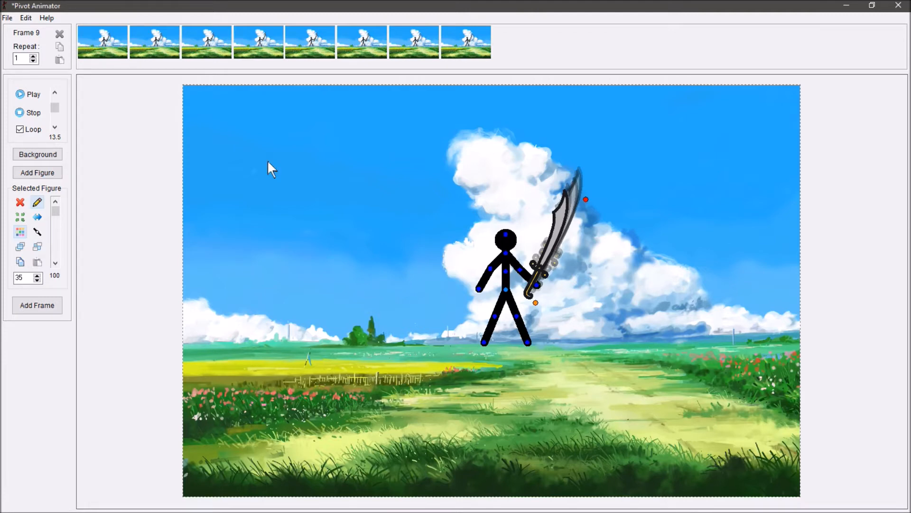
pyautogui.press('space')
# Play the animation to check the sword movement, and stop playback
pyautogui.click(29, 94)
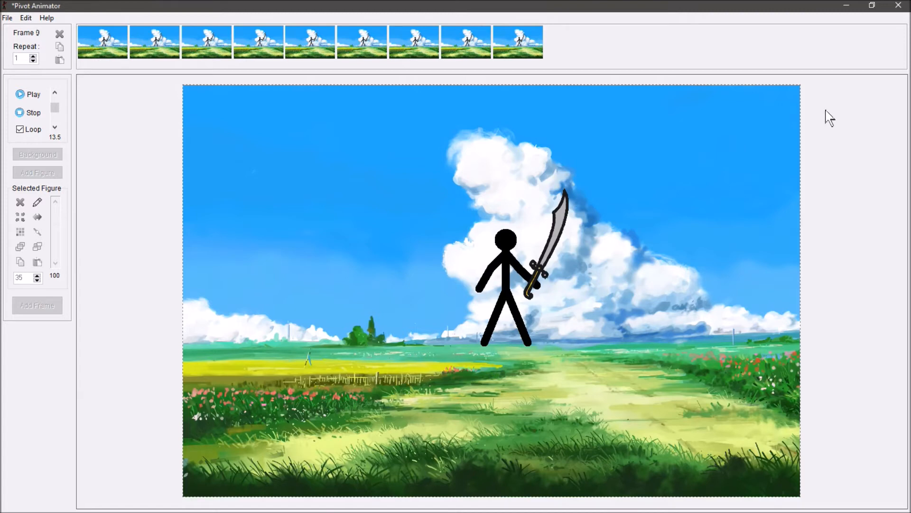
pyautogui.click(32, 112)
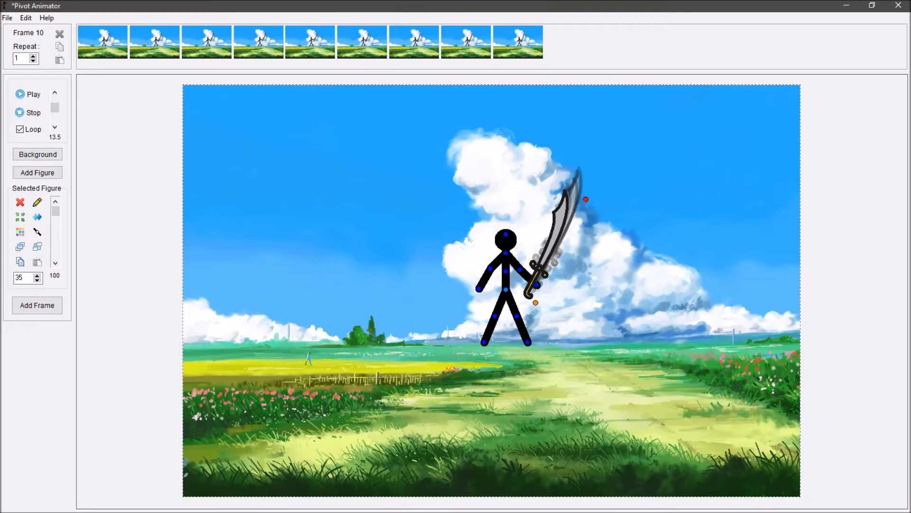
# Load Dragon.png from the images folder into the scene as a sprite image
pyautogui.click(13, 17)
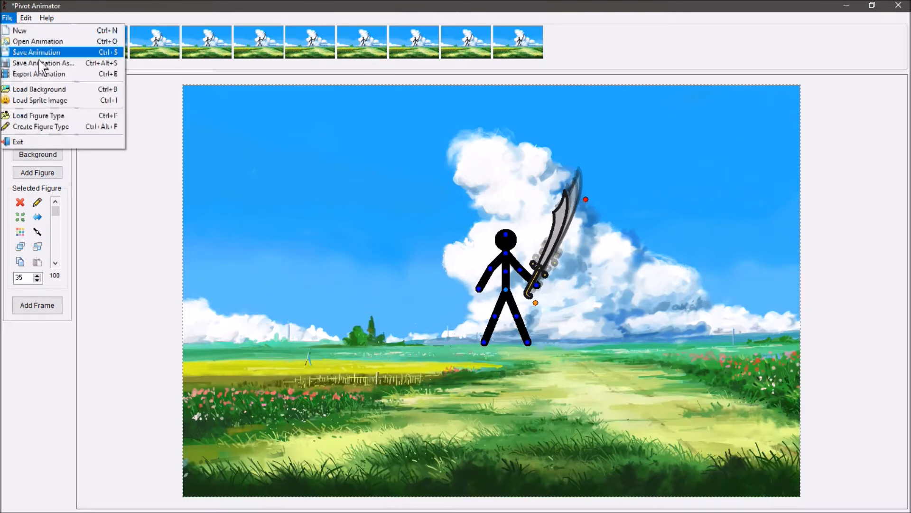
pyautogui.click(70, 101)
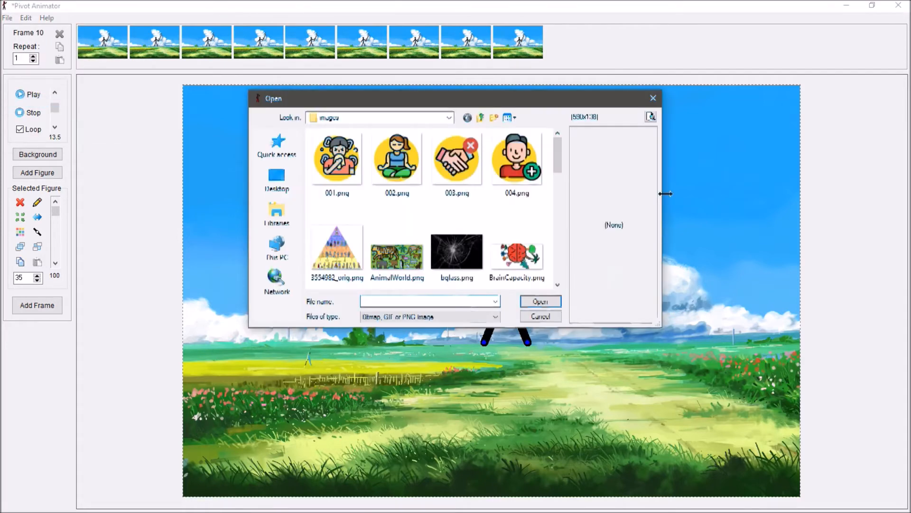
pyautogui.scroll(-3, 467, 214)
pyautogui.scroll(8, 472, 213)
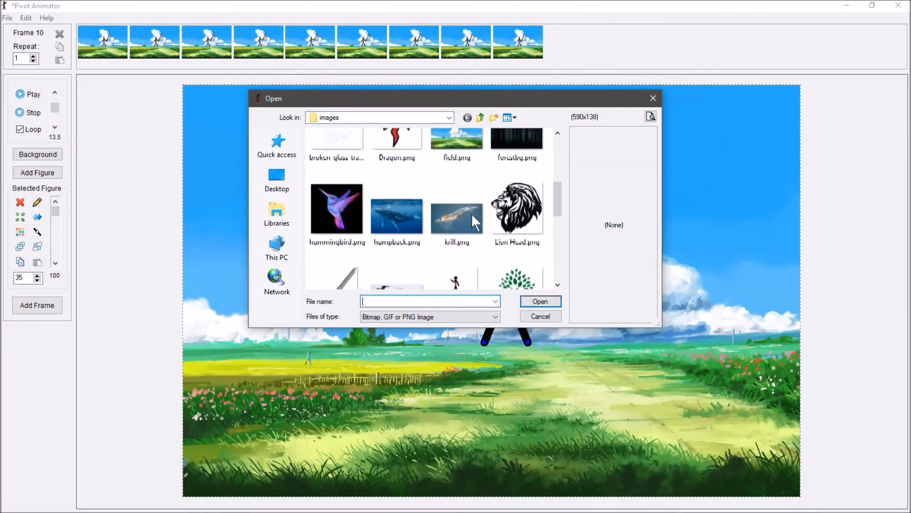
pyautogui.scroll(-3, 485, 207)
pyautogui.click(410, 178)
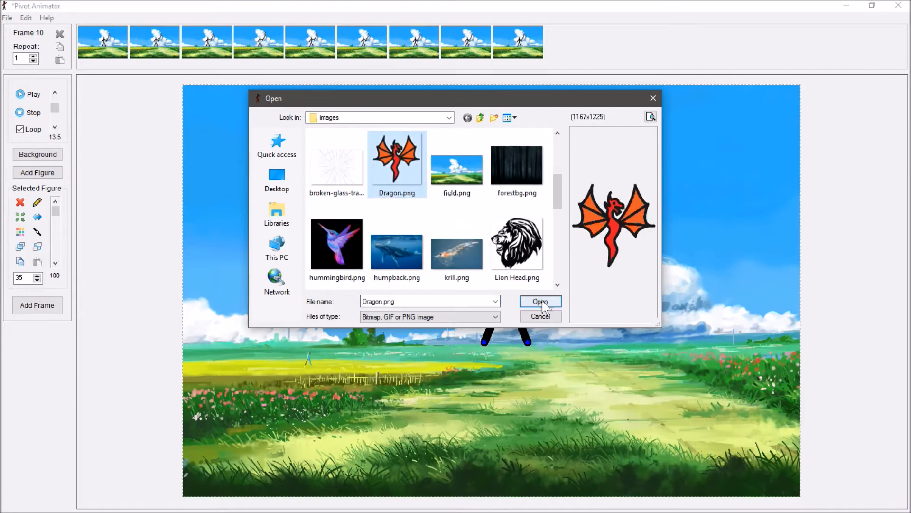
pyautogui.scroll(-3, 479, 209)
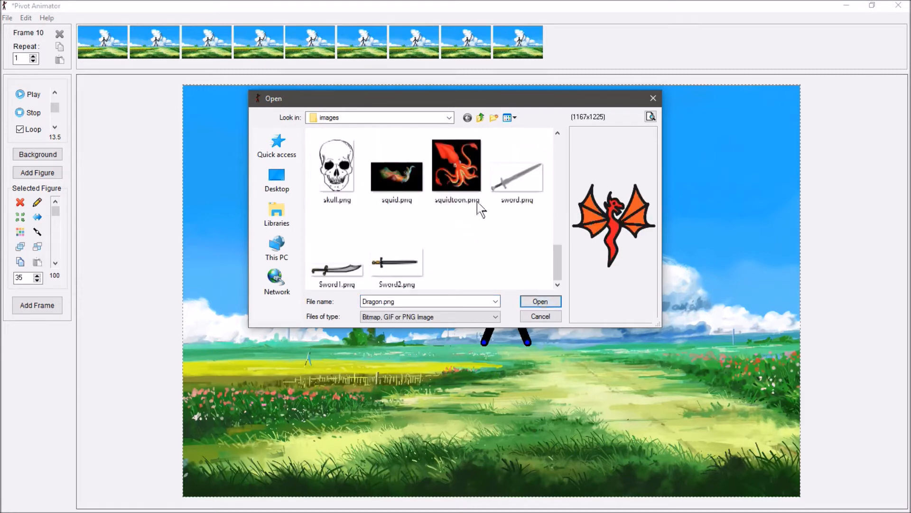
pyautogui.scroll(8, 480, 209)
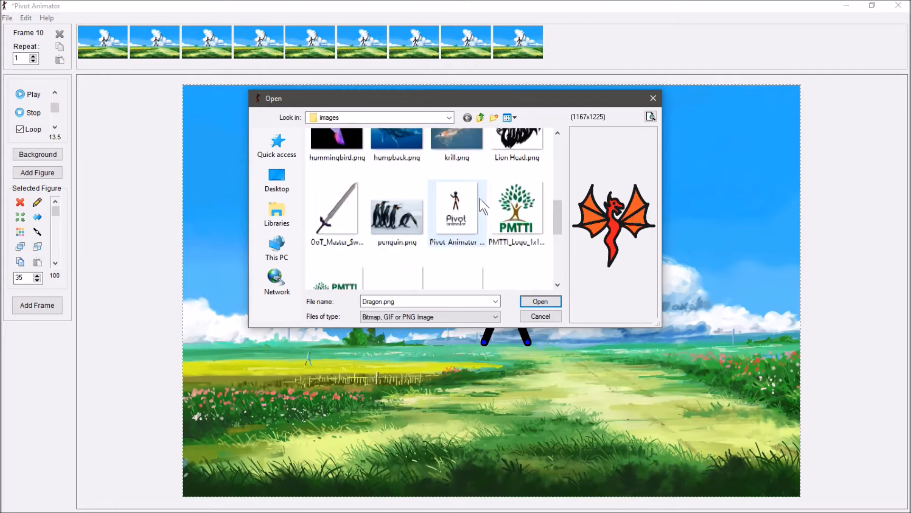
pyautogui.scroll(-2, 491, 218)
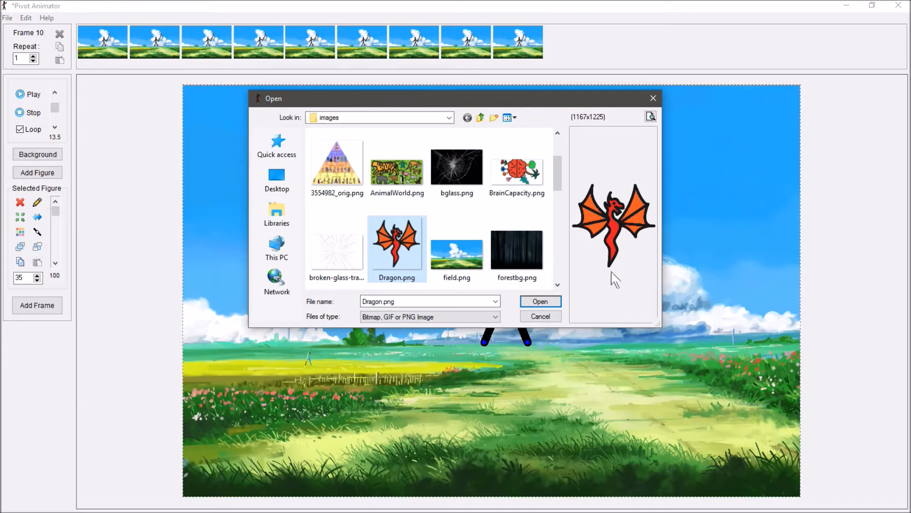
pyautogui.click(541, 301)
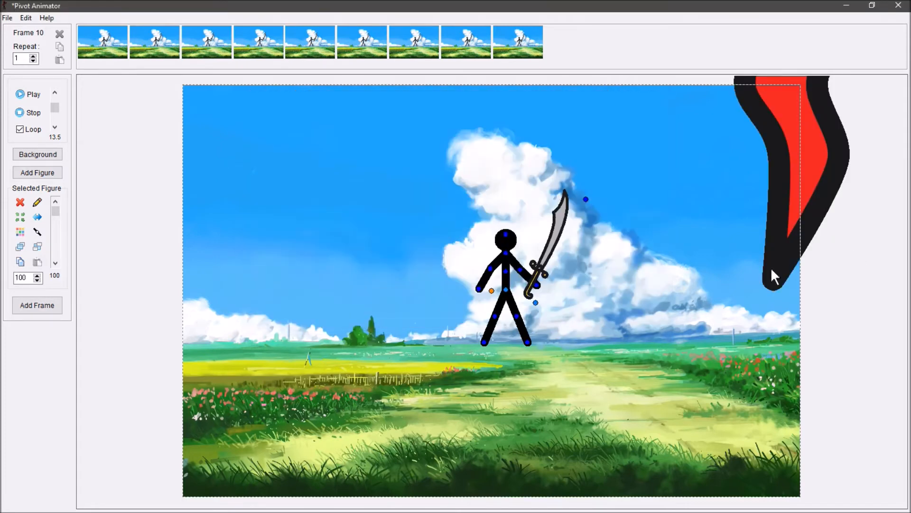
# Move the dragon sprite up beside the stick figure's head and reduce its scale to 20
pyautogui.moveTo(491, 290); pyautogui.dragTo(464, 240)
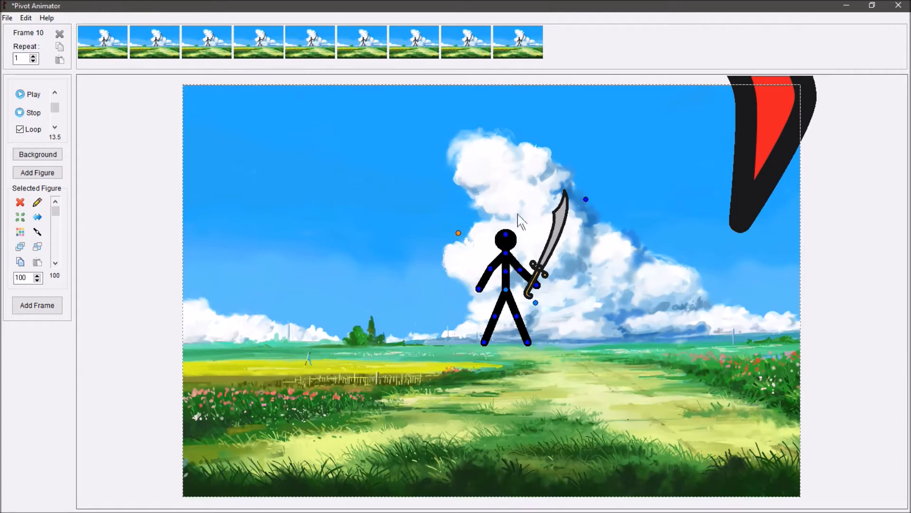
pyautogui.click(39, 281)
pyautogui.click(39, 281)
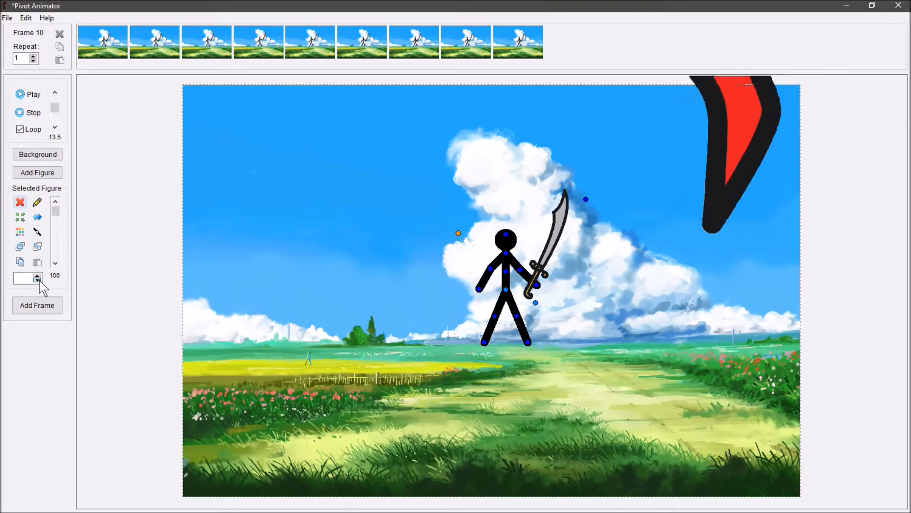
pyautogui.click(39, 281)
pyautogui.click(39, 281)
pyautogui.click(39, 280)
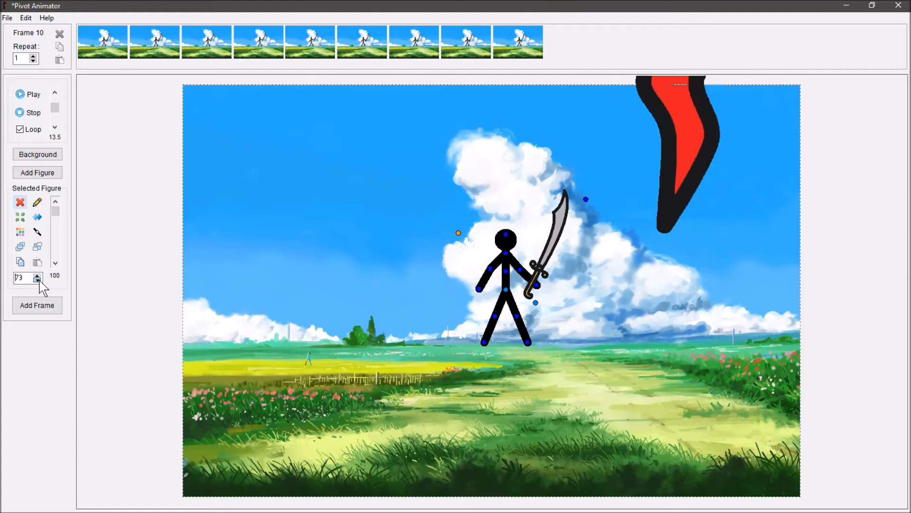
pyautogui.click(38, 280)
pyautogui.click(39, 281)
pyautogui.click(39, 281)
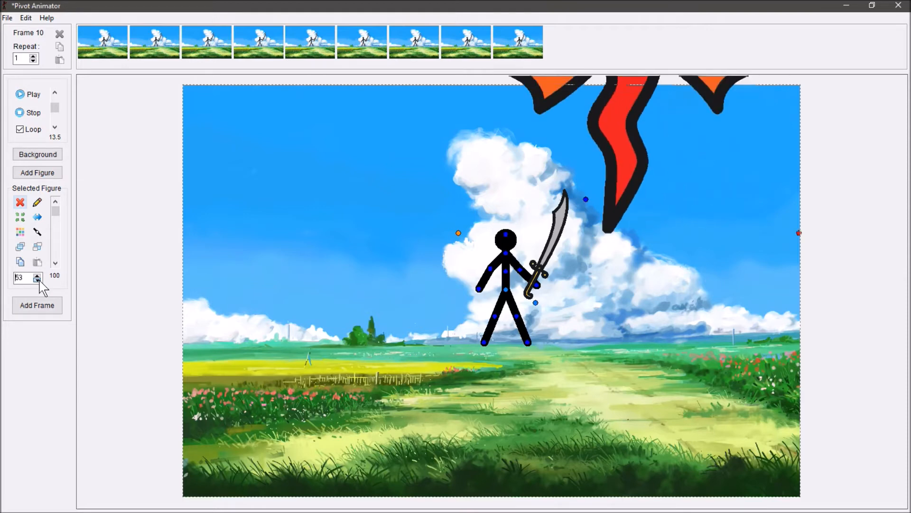
pyautogui.click(39, 281)
pyautogui.click(38, 281)
pyautogui.click(39, 281)
pyautogui.click(39, 280)
pyautogui.click(39, 280)
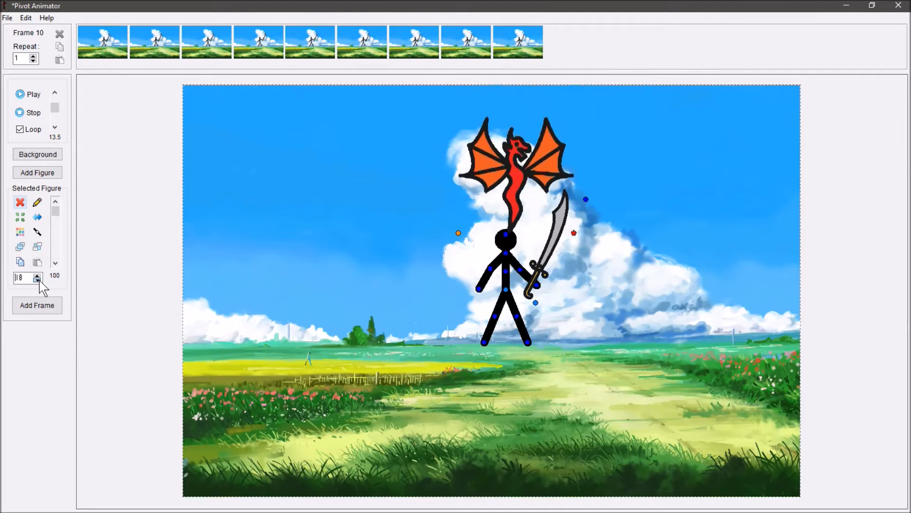
pyautogui.click(39, 280)
pyautogui.click(39, 281)
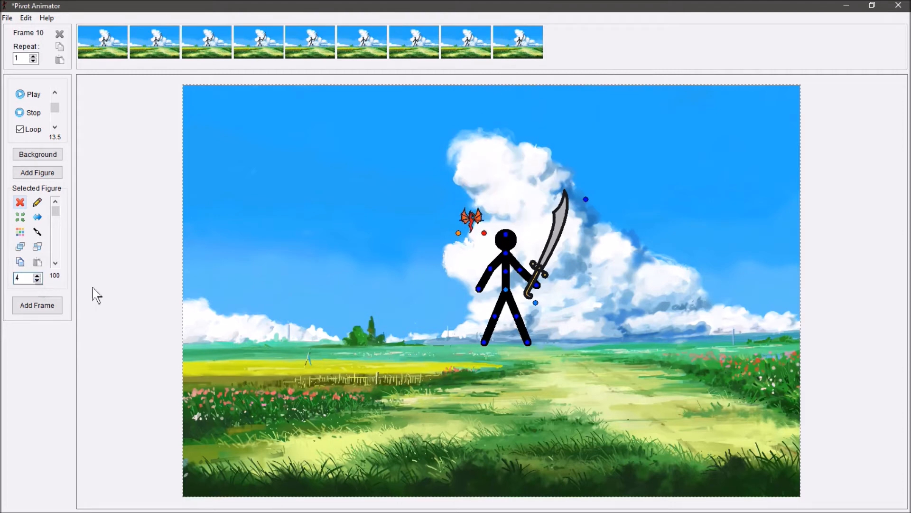
pyautogui.click(38, 276)
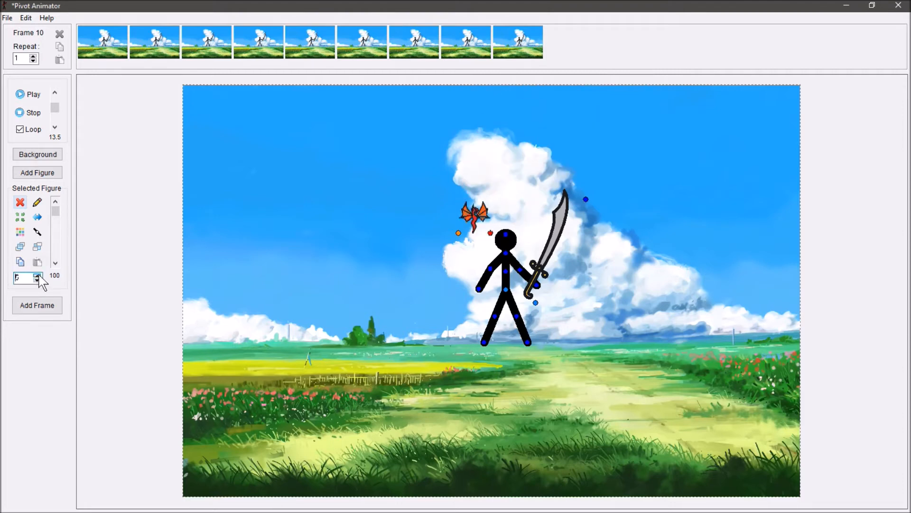
pyautogui.click(39, 276)
pyautogui.click(39, 276)
pyautogui.click(38, 275)
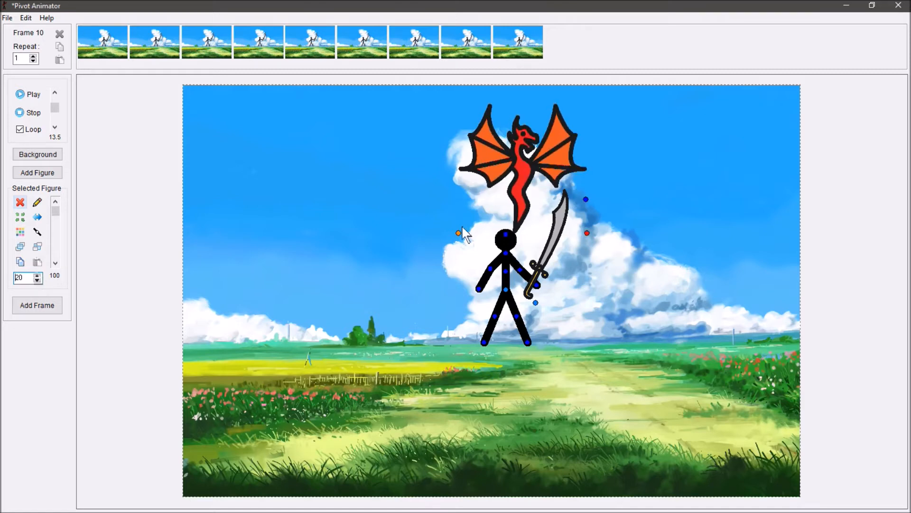
# Move the dragon in small stages across the sky and past the scene's left edge, adding a frame at each stage through frame 47
pyautogui.moveTo(458, 233)
pyautogui.mouseDown()
pyautogui.moveTo(560, 294)
pyautogui.moveTo(784, 330)
pyautogui.moveTo(812, 323)
pyautogui.moveTo(744, 317)
pyautogui.moveTo(667, 333)
pyautogui.moveTo(556, 317)
pyautogui.moveTo(66, 313)
pyautogui.mouseUp()
pyautogui.press('space')
pyautogui.press('space')
pyautogui.press('space')
pyautogui.press('space')
pyautogui.press('space')
pyautogui.press('space')
pyautogui.press('space')
pyautogui.press('space')
pyautogui.press('space')
pyautogui.press('space')
pyautogui.press('space')
pyautogui.press('space')
pyautogui.press('space')
pyautogui.press('space')
pyautogui.press('space')
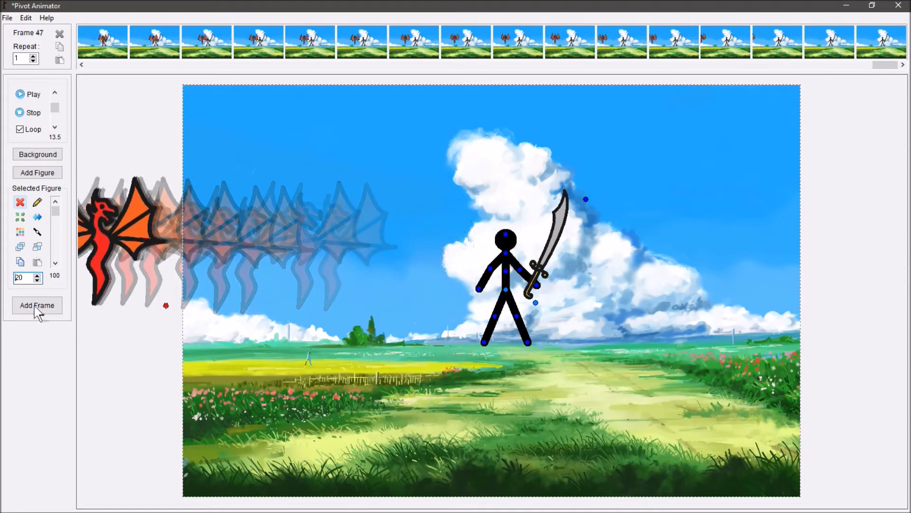
pyautogui.click(37, 304)
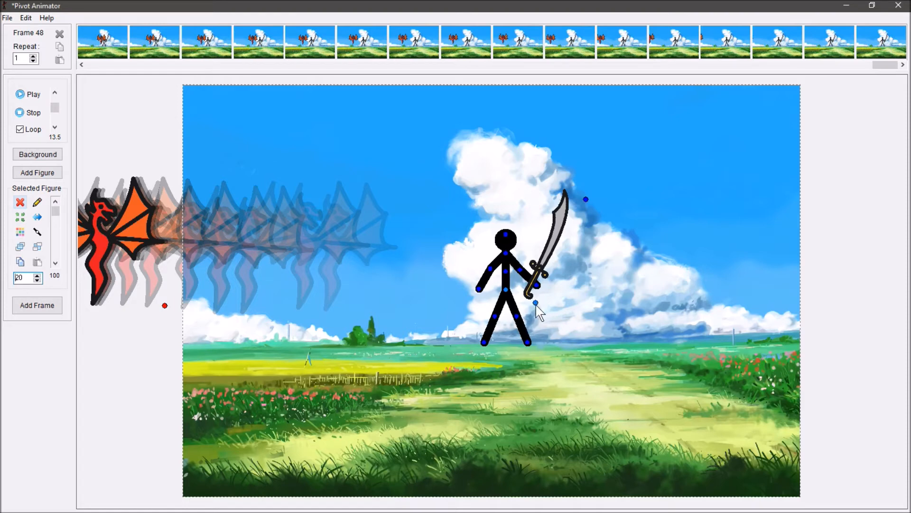
# Drop the sword slightly out of the figure's hand while tilting it outward, adding the two stages as frames 48 and 49
pyautogui.moveTo(536, 304); pyautogui.dragTo(534, 317)
pyautogui.moveTo(587, 214); pyautogui.dragTo(596, 218)
pyautogui.press('Return')
pyautogui.moveTo(536, 317); pyautogui.dragTo(539, 328)
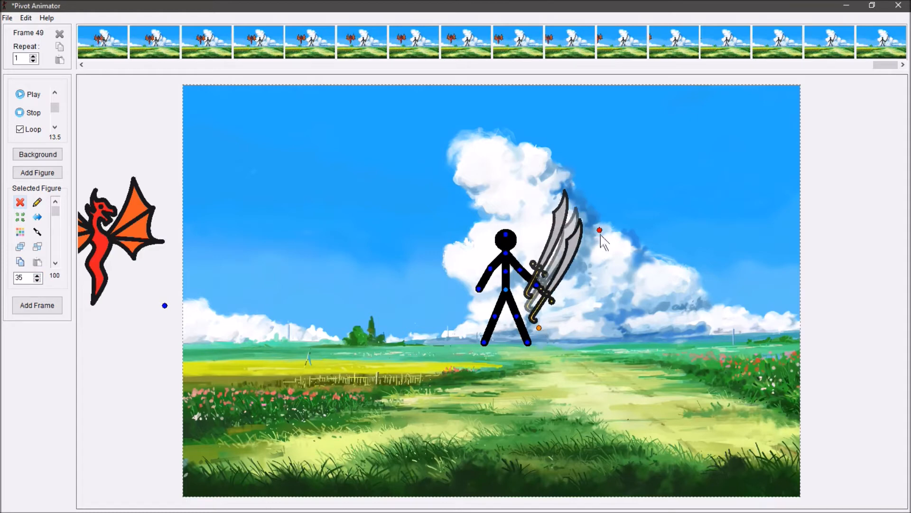
pyautogui.moveTo(600, 233); pyautogui.dragTo(607, 244)
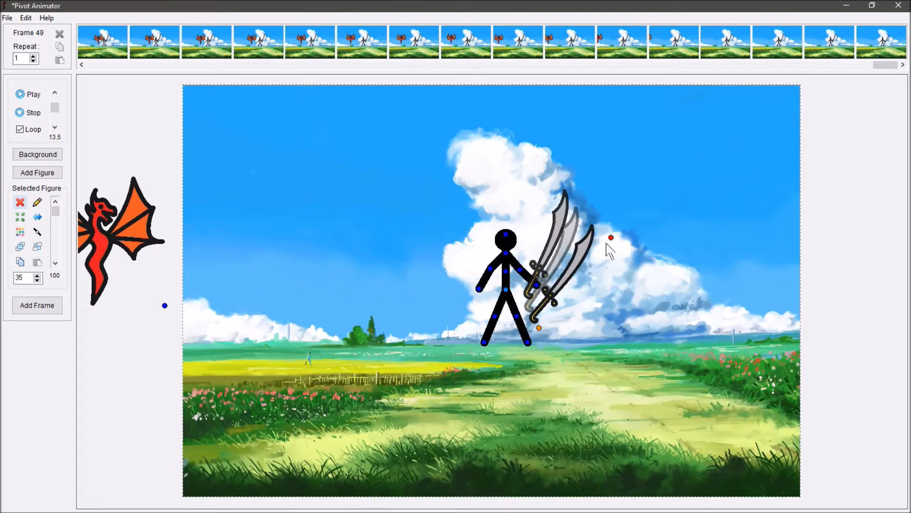
pyautogui.press('Return')
# Lower the falling sword to the figure's feet and rotate it farther clockwise, adding frames 50 and 51
pyautogui.moveTo(539, 326); pyautogui.dragTo(543, 340)
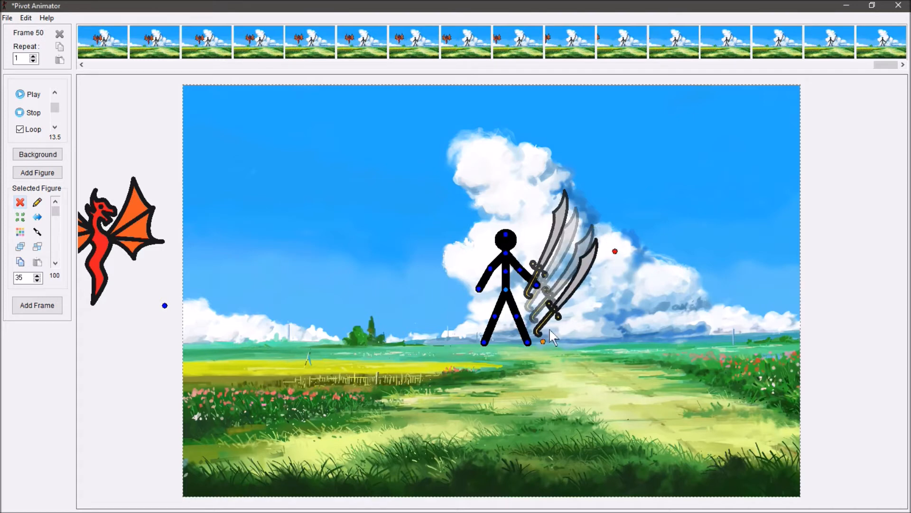
pyautogui.moveTo(615, 251); pyautogui.dragTo(625, 261)
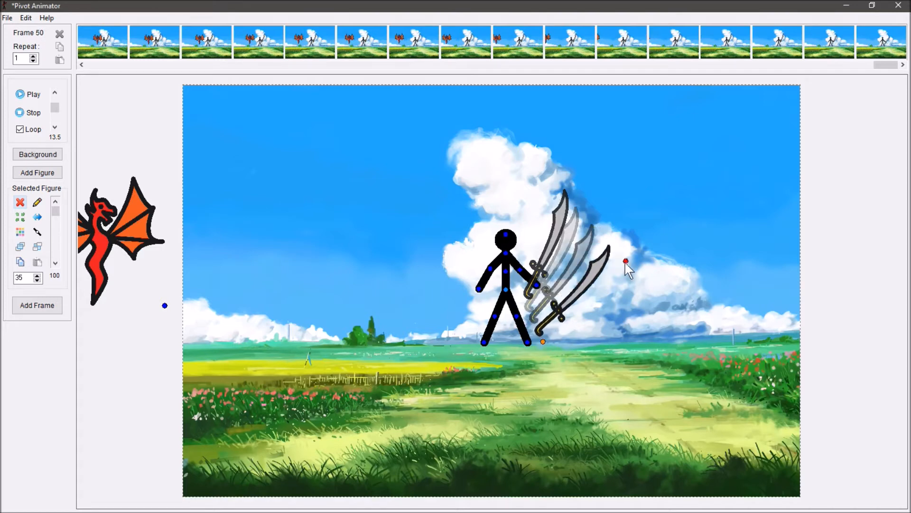
pyautogui.press('Return')
pyautogui.moveTo(544, 340); pyautogui.dragTo(548, 358)
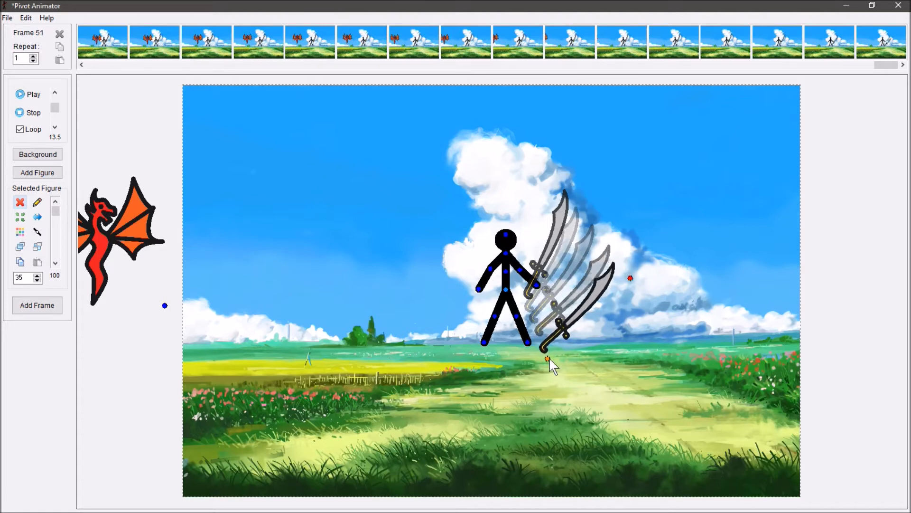
pyautogui.moveTo(631, 278); pyautogui.dragTo(641, 291)
pyautogui.press('Return')
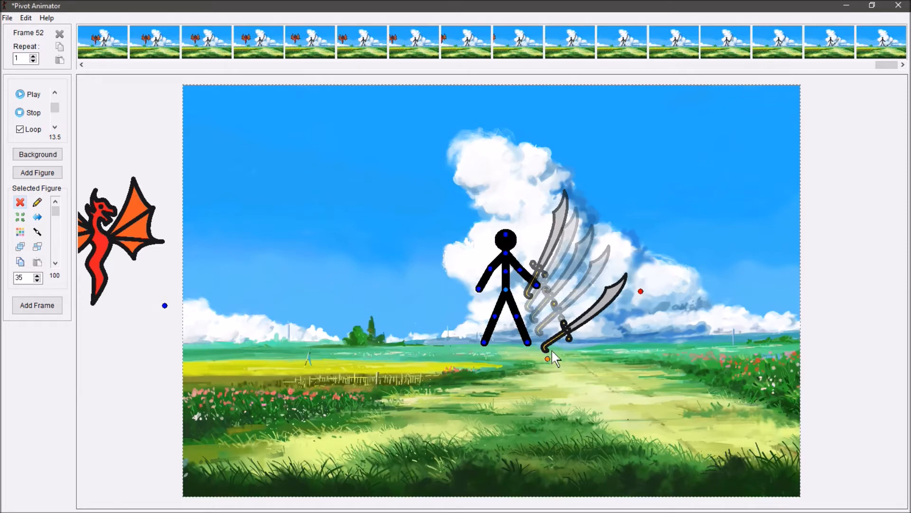
# Let the sword fall onto the path while turning it toward horizontal, adding the stages as frames 52 and 53
pyautogui.moveTo(548, 357); pyautogui.dragTo(556, 377)
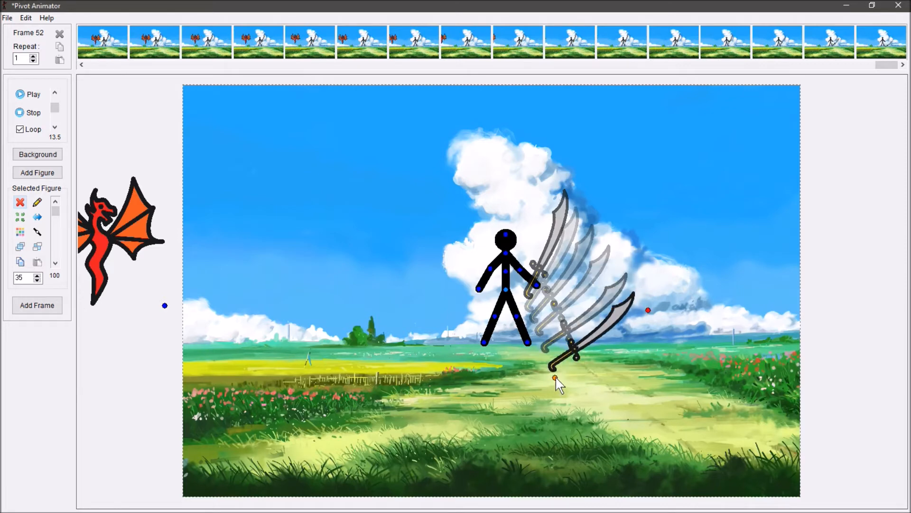
pyautogui.moveTo(649, 310)
pyautogui.mouseDown()
pyautogui.moveTo(661, 333)
pyautogui.moveTo(659, 324)
pyautogui.mouseUp()
pyautogui.moveTo(556, 377)
pyautogui.mouseDown()
pyautogui.moveTo(565, 376)
pyautogui.moveTo(553, 381)
pyautogui.moveTo(553, 373)
pyautogui.mouseUp()
pyautogui.press('space')
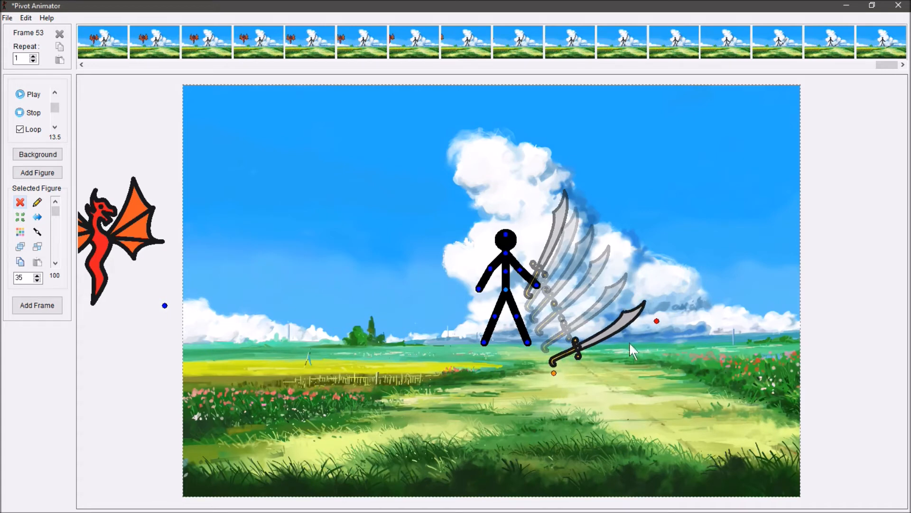
pyautogui.moveTo(657, 321); pyautogui.dragTo(667, 351)
pyautogui.moveTo(554, 373); pyautogui.dragTo(558, 388)
pyautogui.press('space')
# Rotate the sword past horizontal so its tip points downward while lowering it over the grass, adding frames 54 and 55
pyautogui.moveTo(671, 367); pyautogui.dragTo(671, 403)
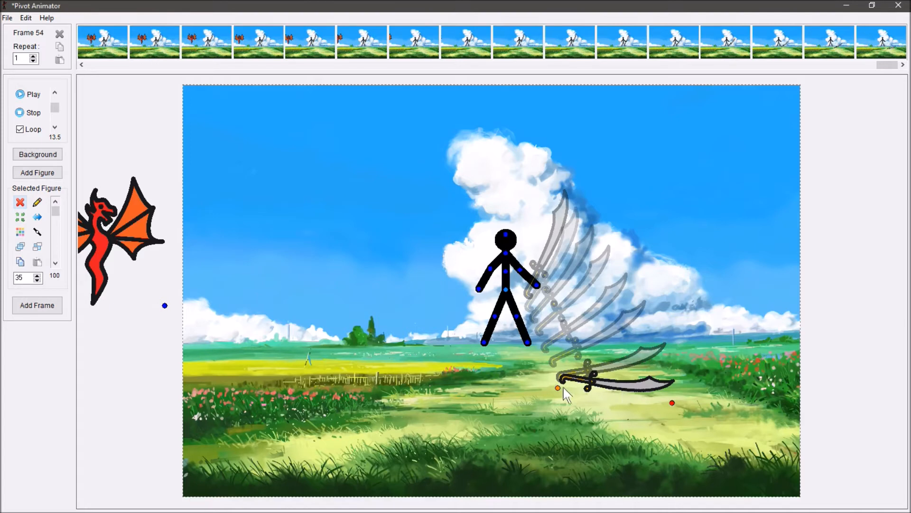
pyautogui.moveTo(558, 388); pyautogui.dragTo(556, 403)
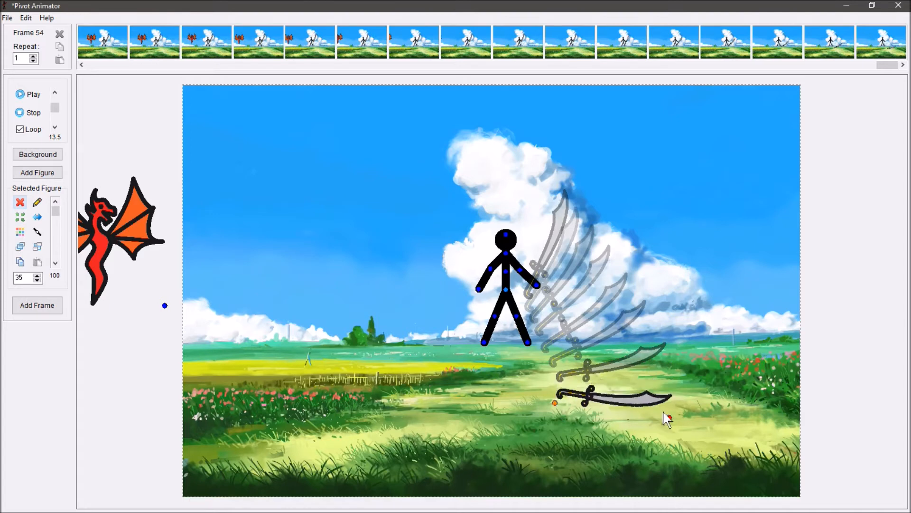
pyautogui.press('space')
pyautogui.moveTo(669, 418); pyautogui.dragTo(653, 454)
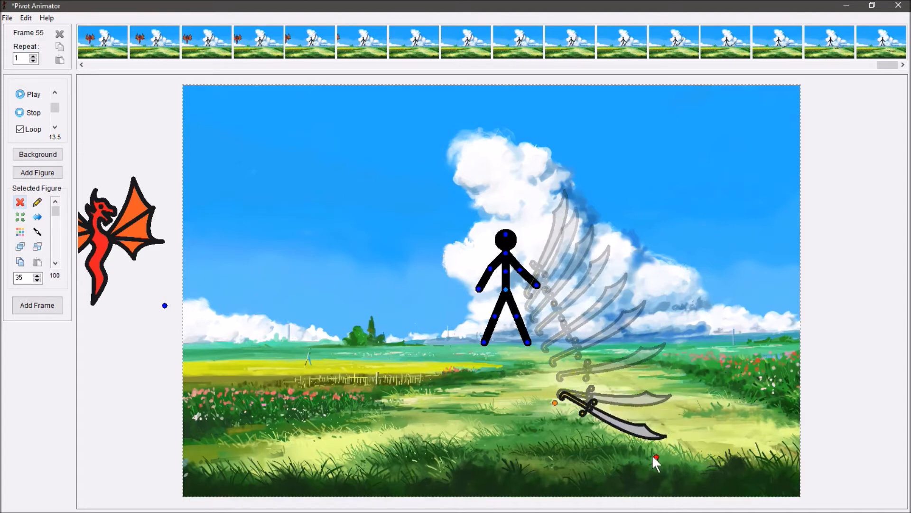
pyautogui.moveTo(555, 403); pyautogui.dragTo(555, 422)
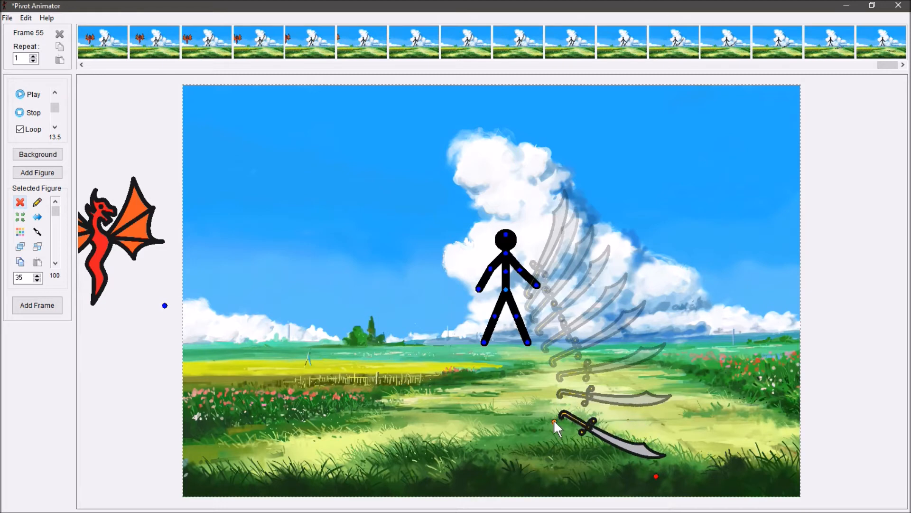
pyautogui.press('space')
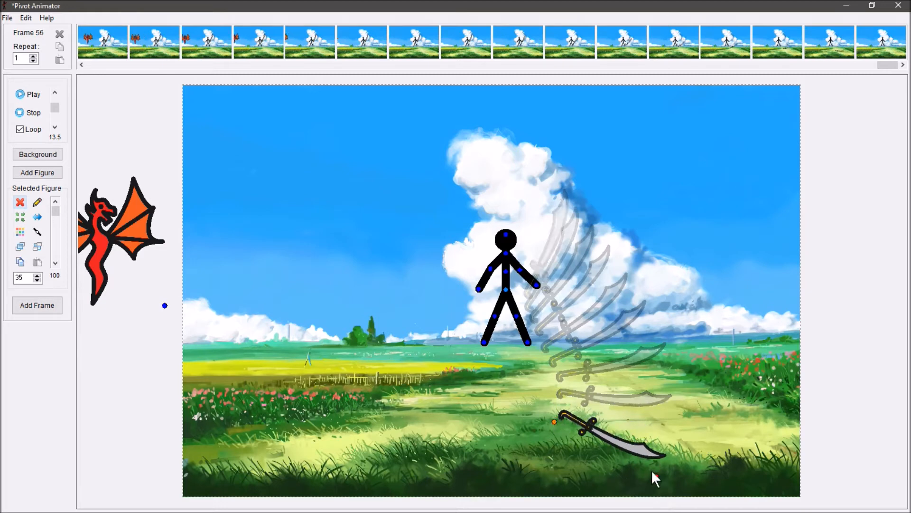
# Tilt the sword's tip farther down and move it past the scene's bottom edge, adding frames 56 through 59
pyautogui.moveTo(656, 476); pyautogui.dragTo(632, 504)
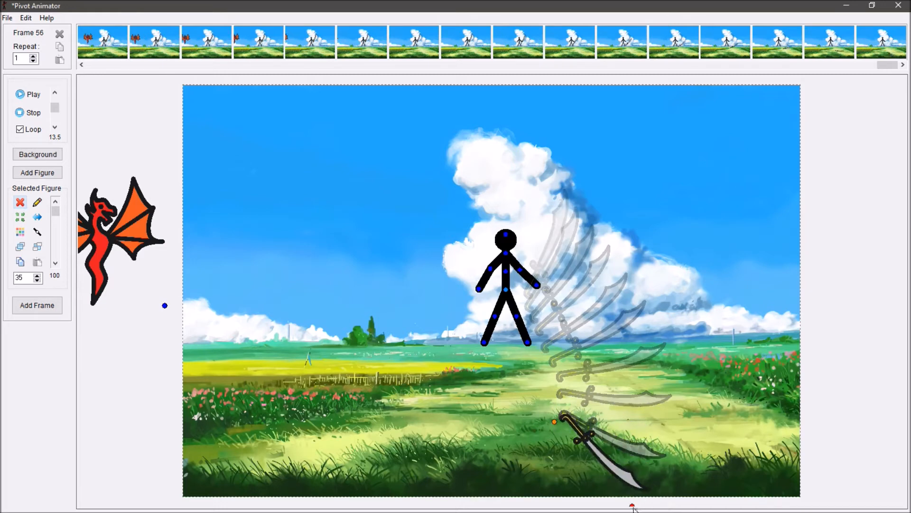
pyautogui.moveTo(554, 422); pyautogui.dragTo(548, 444)
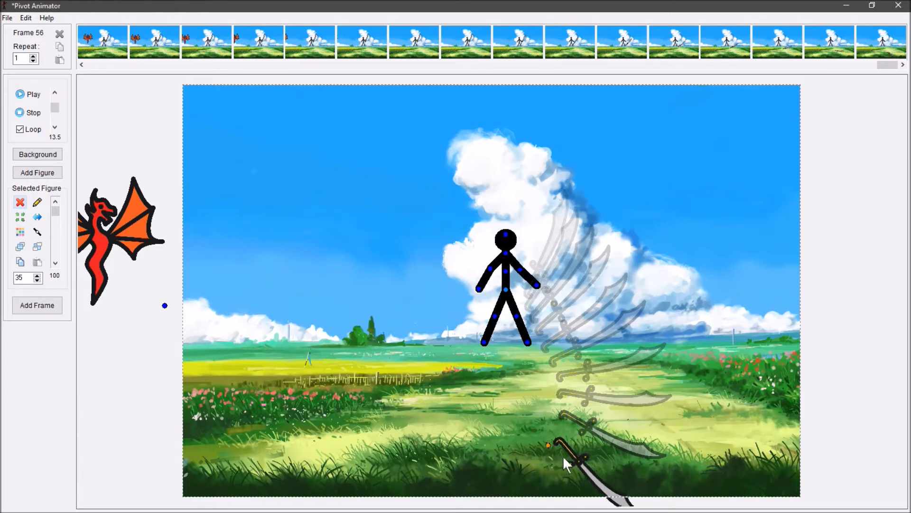
pyautogui.press('space')
pyautogui.moveTo(546, 444); pyautogui.dragTo(547, 508)
pyautogui.press('space')
pyautogui.press('space')
pyautogui.press('space')
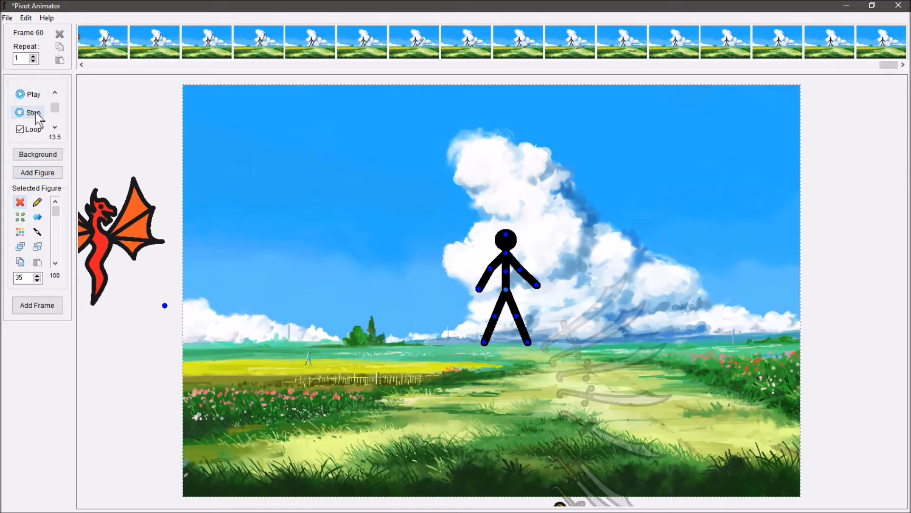
# Play the animation to check the dragon and falling sword movement, and stop playback
pyautogui.click(30, 95)
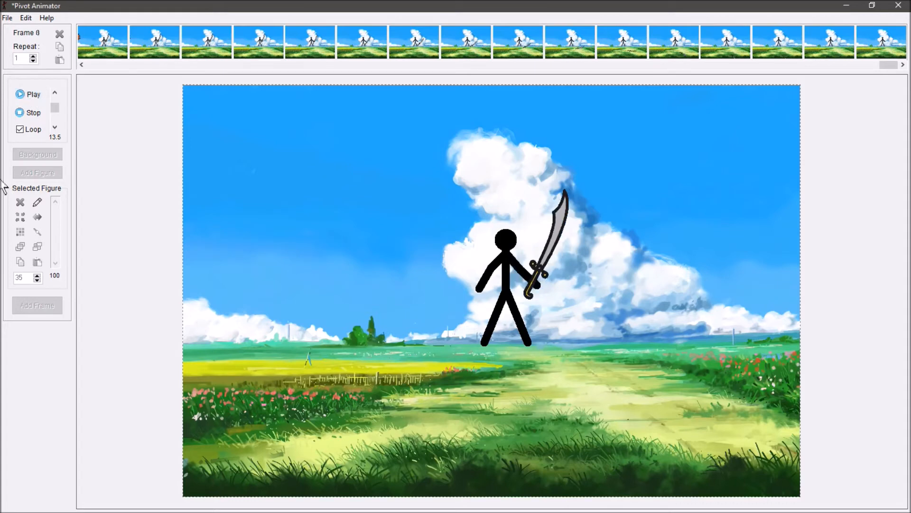
pyautogui.click(29, 113)
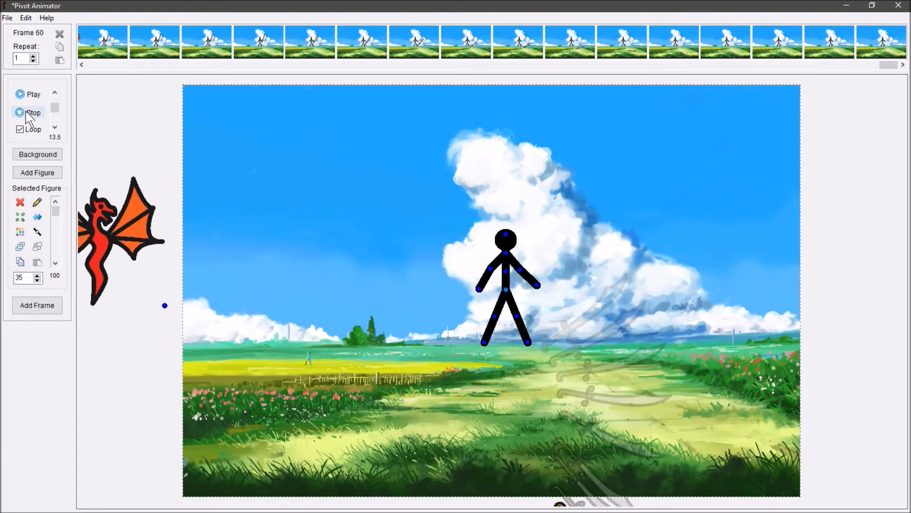
# Add a second Default stick figure and place it exactly over the existing one
pyautogui.click(506, 291)
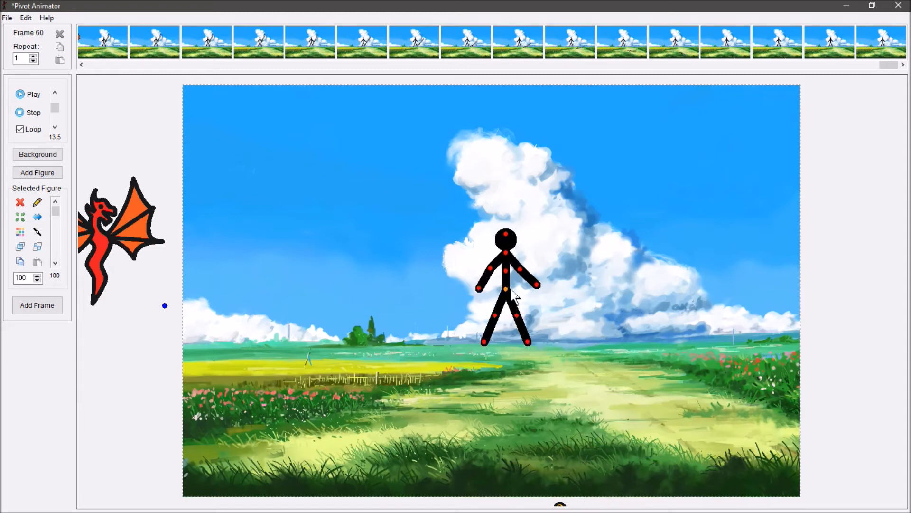
pyautogui.press('Tab')
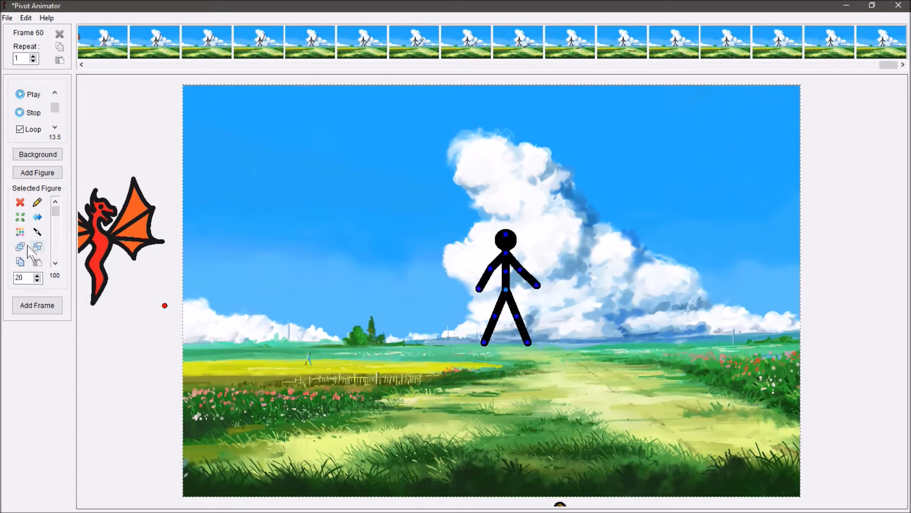
pyautogui.click(38, 173)
pyautogui.click(393, 211)
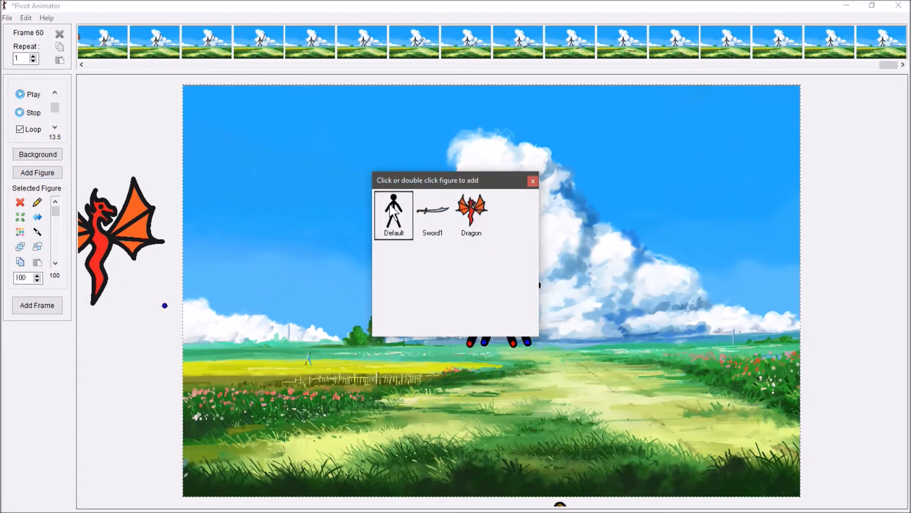
pyautogui.click(533, 181)
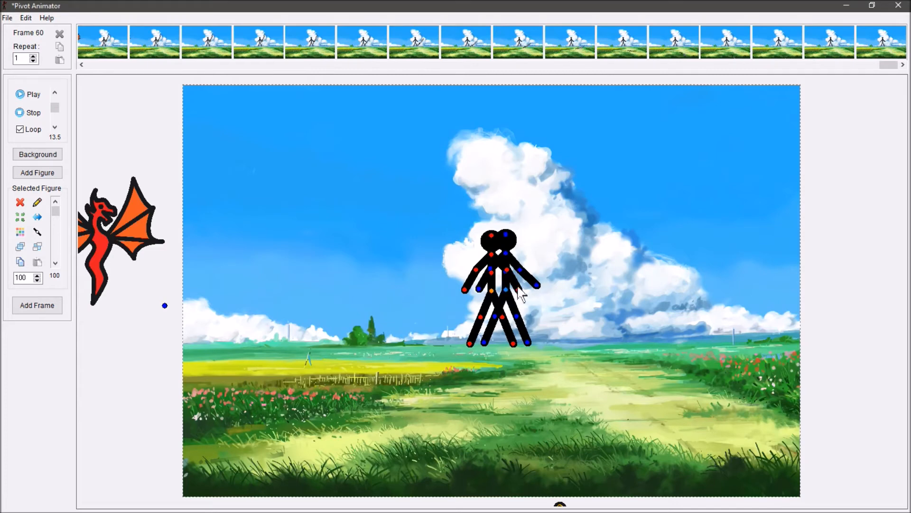
pyautogui.moveTo(491, 290); pyautogui.dragTo(506, 290)
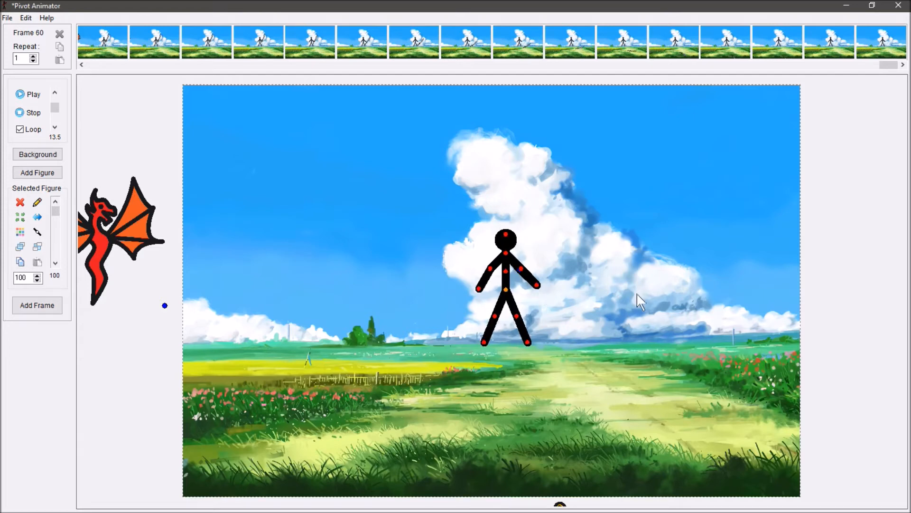
# Set the overlaid figure's opacity to 36 and raise it in stages past the scene's top edge, adding frames through 72
pyautogui.moveTo(55, 210); pyautogui.dragTo(61, 245)
pyautogui.moveTo(507, 291); pyautogui.dragTo(499, 10)
pyautogui.press('Return')
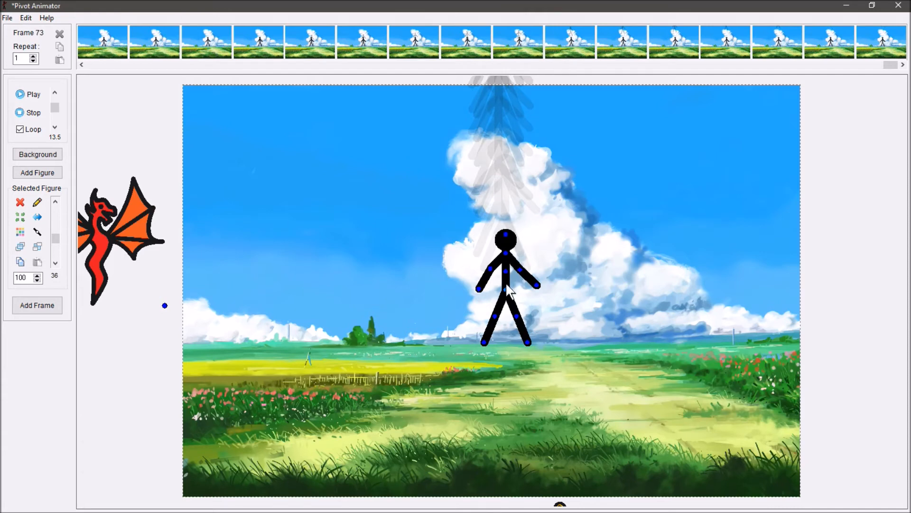
# Move the remaining opaque stick figure down in stages to the scene's bottom edge, adding frames through 84
pyautogui.moveTo(508, 294)
pyautogui.mouseDown()
pyautogui.moveTo(518, 459)
pyautogui.moveTo(517, 510)
pyautogui.mouseUp()
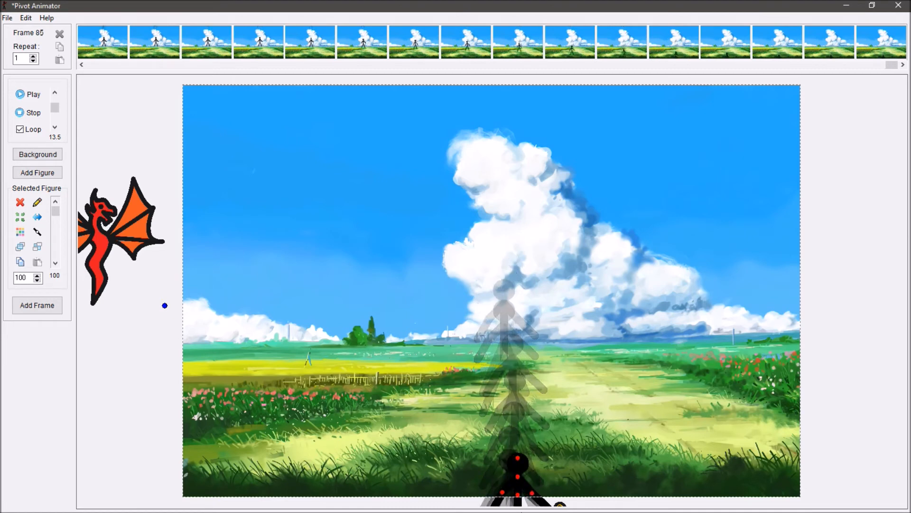
# Delete the opaque stick figure at the scene's bottom edge, add the frame, and play the whole animation before stopping playback
pyautogui.click(20, 202)
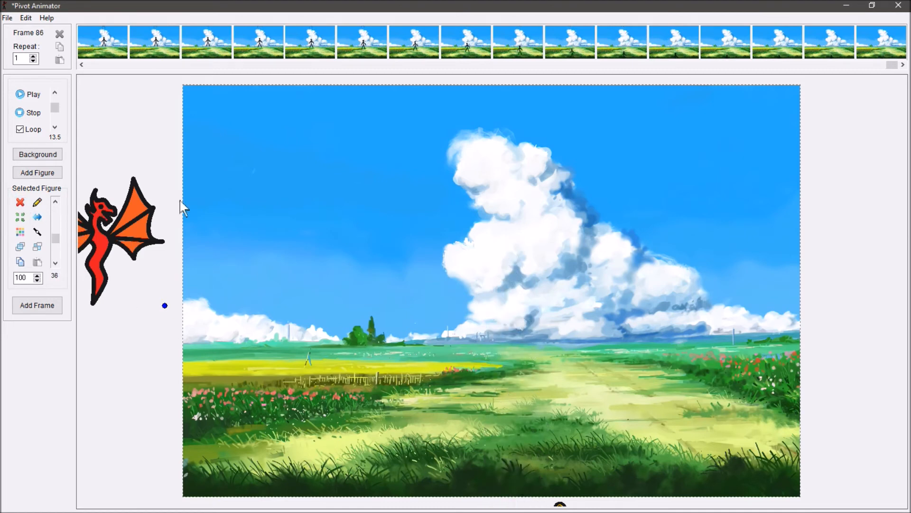
pyautogui.click(32, 93)
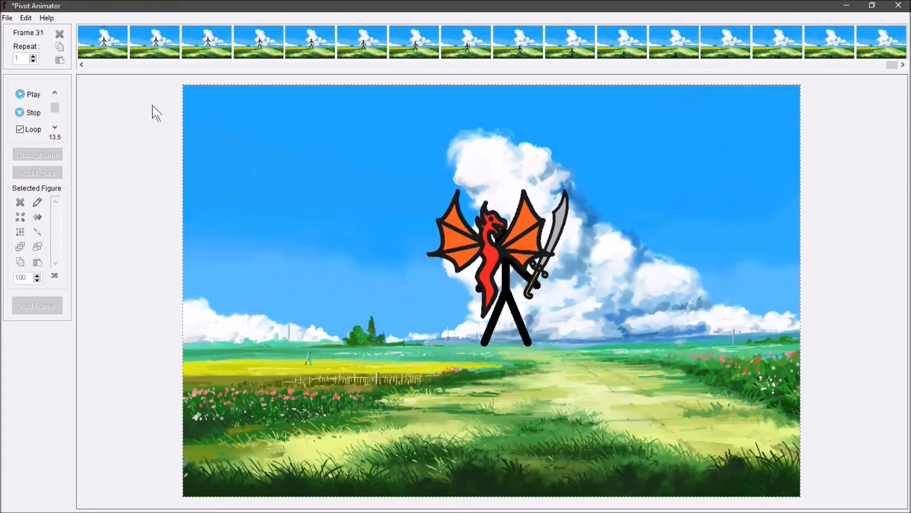
pyautogui.click(34, 95)
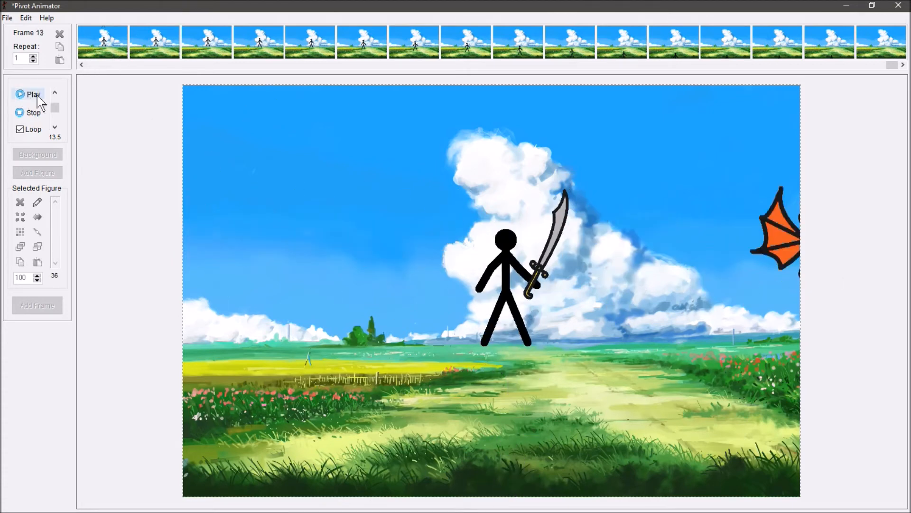
pyautogui.click(33, 112)
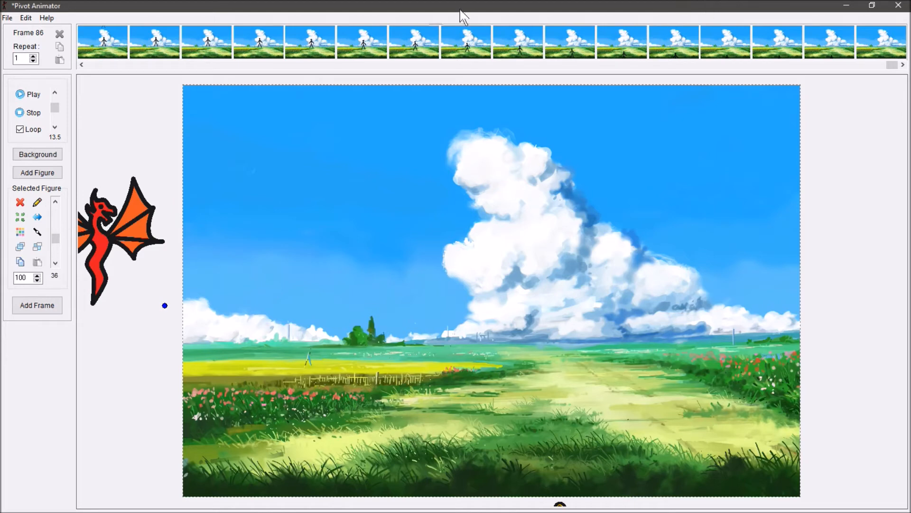
# Switch to File Explorer, view the sword image autodraw 6_26_2020 (3).png from the Downloads folder, and close it
pyautogui.click(850, 9)
pyautogui.moveTo(2, 209)
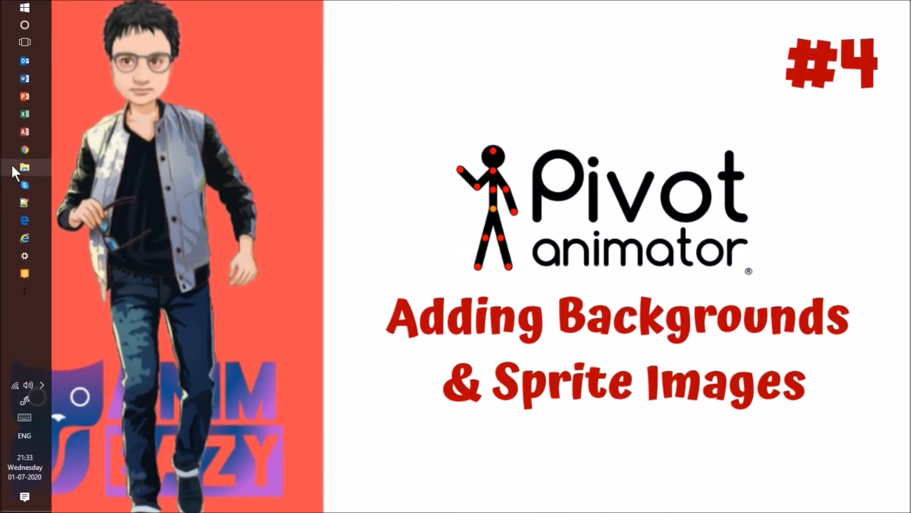
pyautogui.click(12, 164)
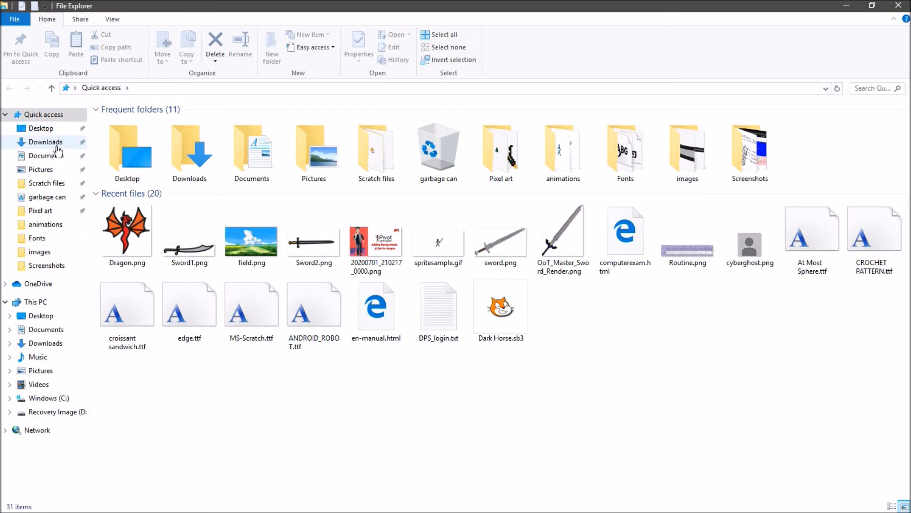
pyautogui.click(58, 143)
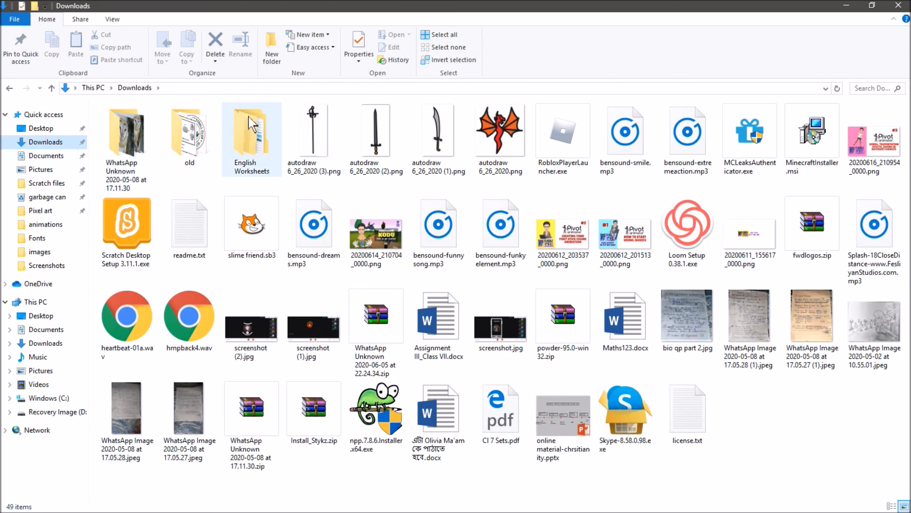
pyautogui.click(324, 153)
pyautogui.doubleClick(322, 149)
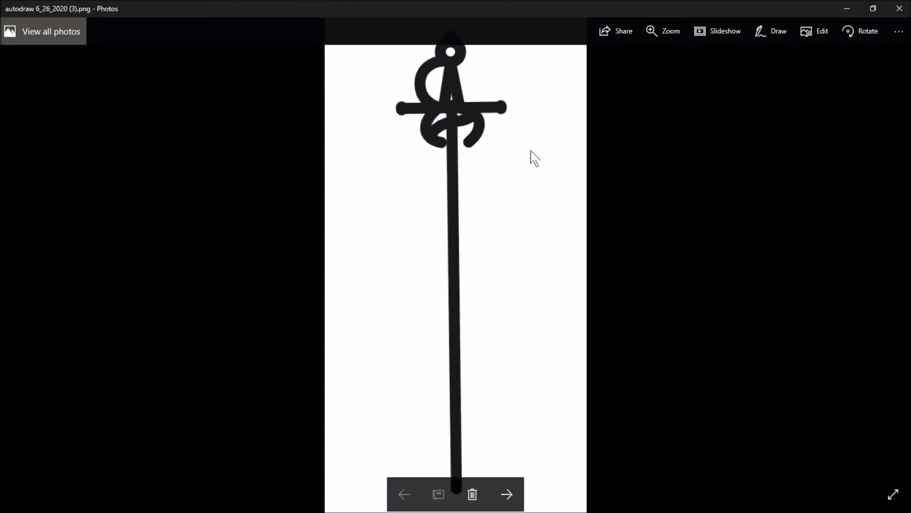
pyautogui.scroll(-1, 566, 225)
pyautogui.scroll(1, 566, 226)
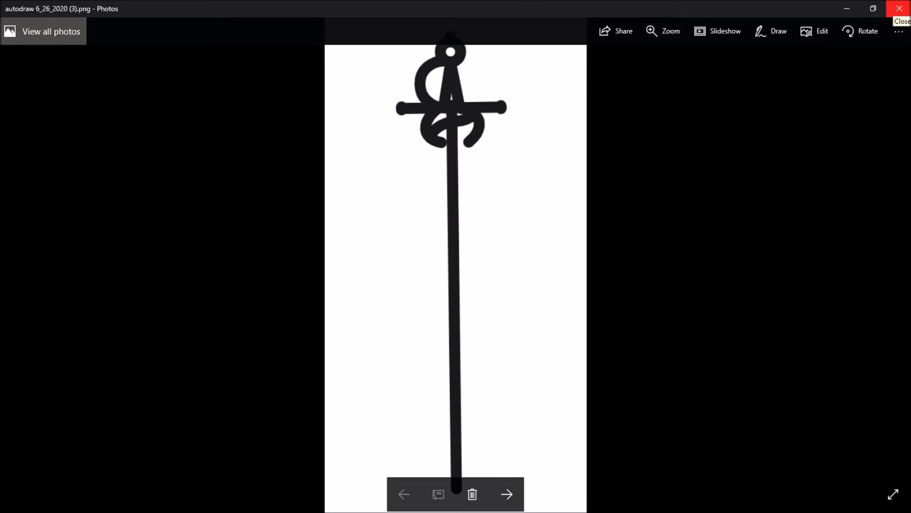
pyautogui.click(899, 8)
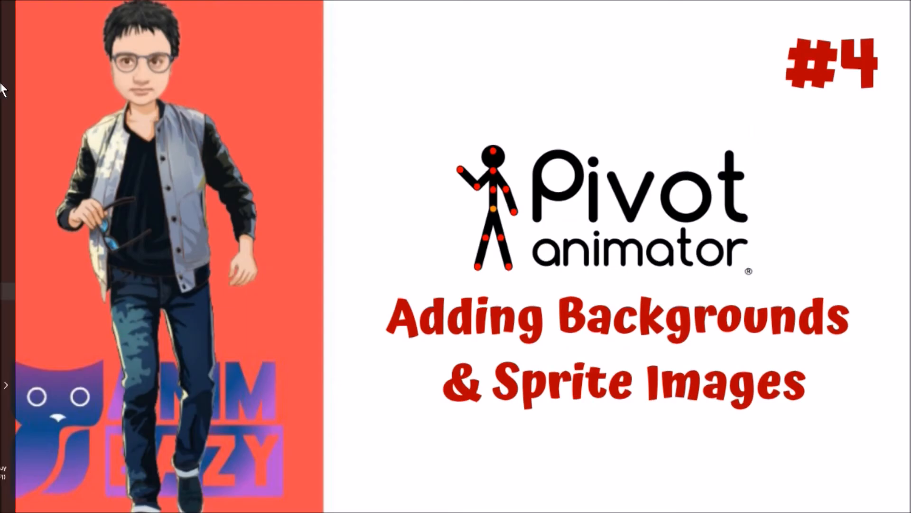
# Switch to Word and create a blank document
pyautogui.moveTo(7, 95)
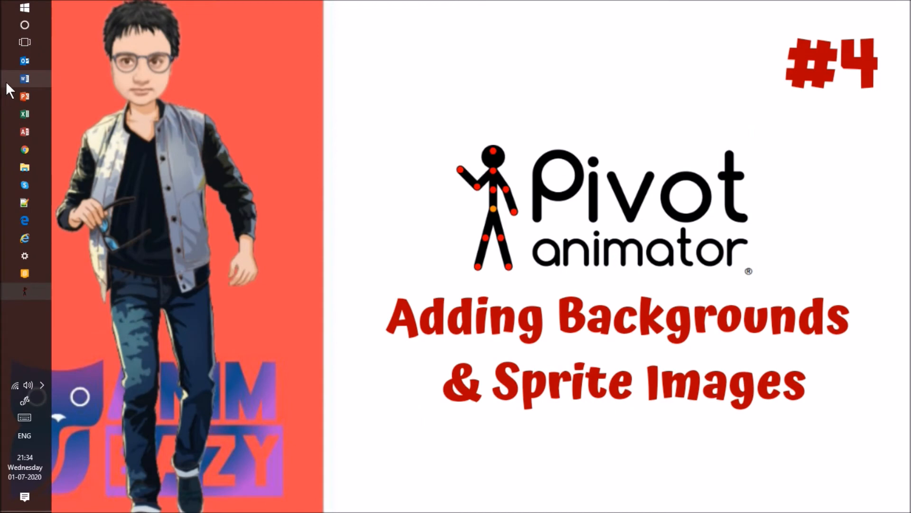
pyautogui.click(5, 81)
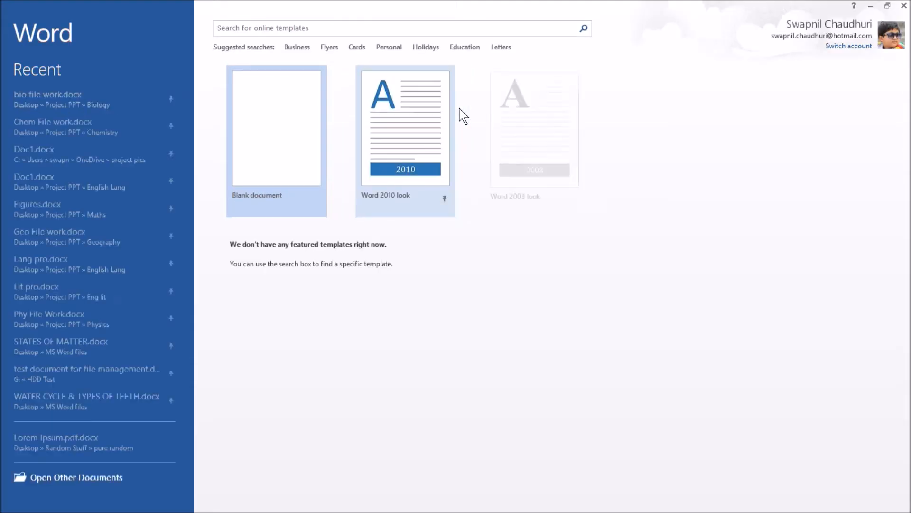
pyautogui.click(314, 150)
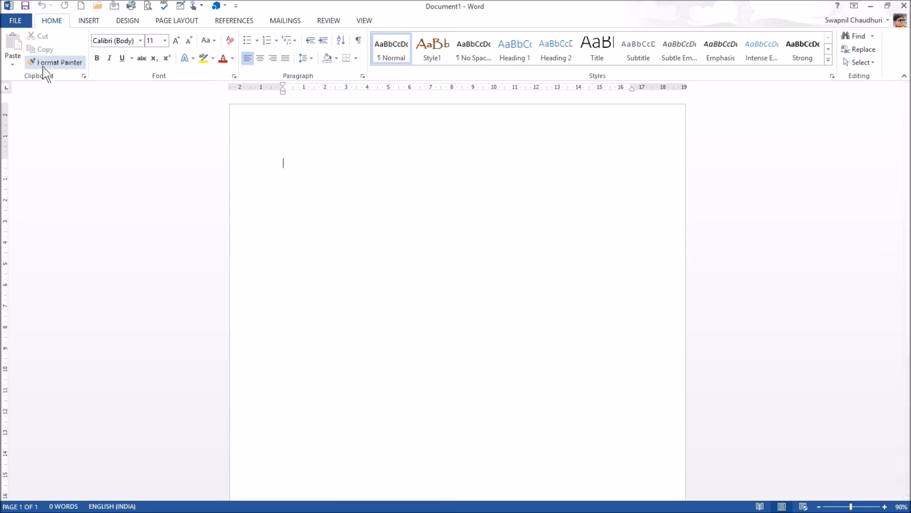
# Insert the picture autodraw 6_26_2020 (3).png from the Downloads folder into the document
pyautogui.click(89, 21)
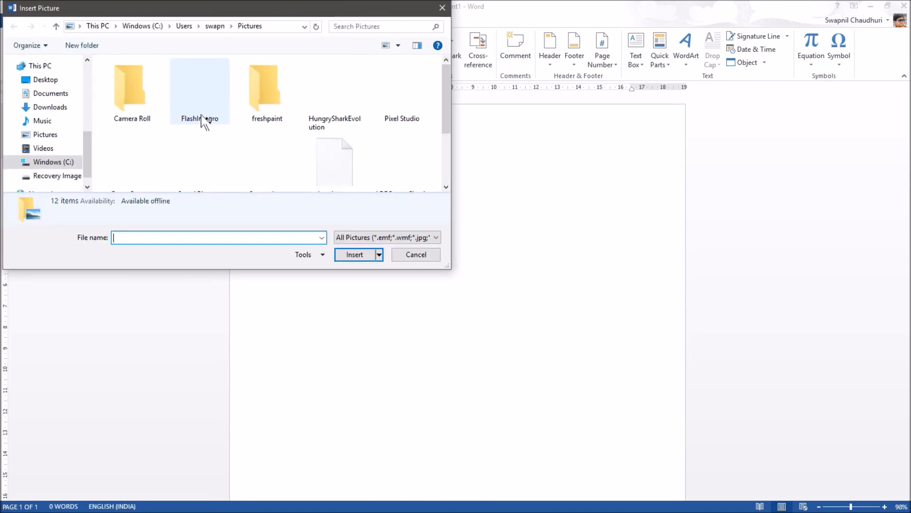
pyautogui.scroll(2, 59, 137)
pyautogui.scroll(3, 59, 137)
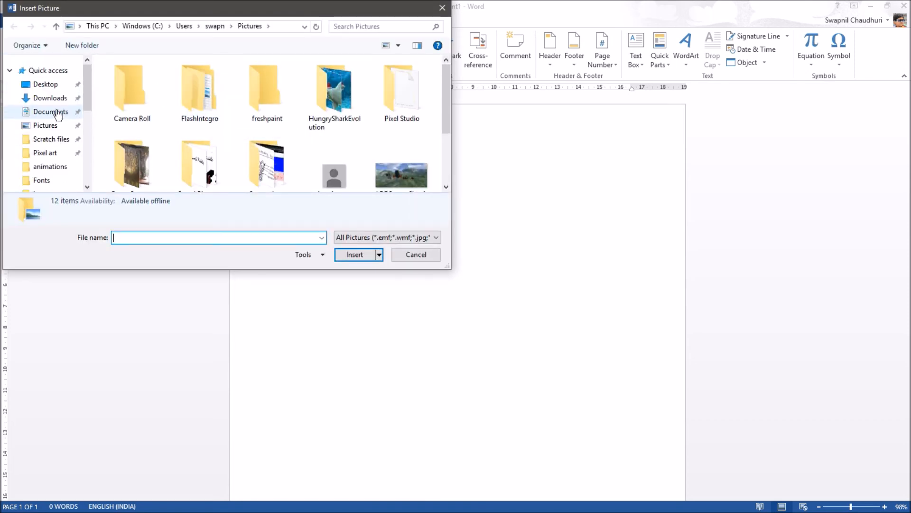
pyautogui.click(59, 98)
pyautogui.scroll(-1, 284, 123)
pyautogui.scroll(-3, 313, 123)
pyautogui.scroll(2, 370, 142)
pyautogui.scroll(-2, 379, 133)
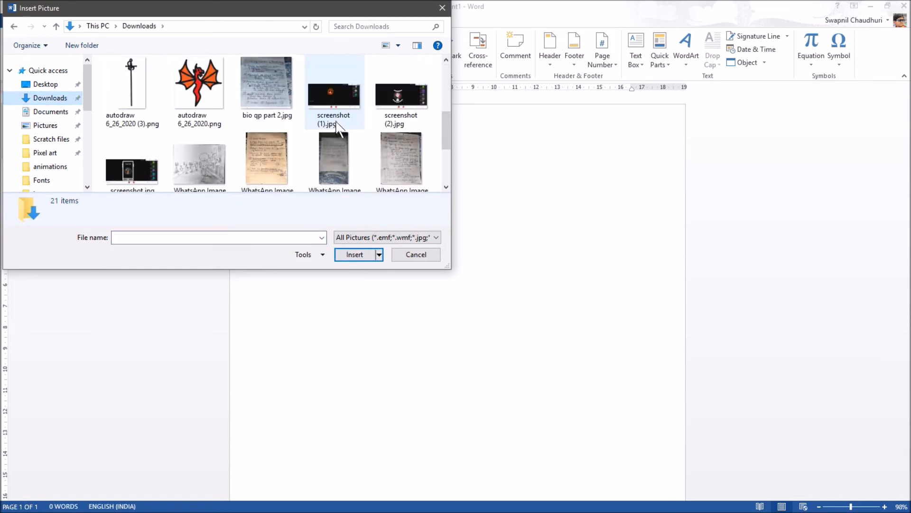
pyautogui.click(133, 116)
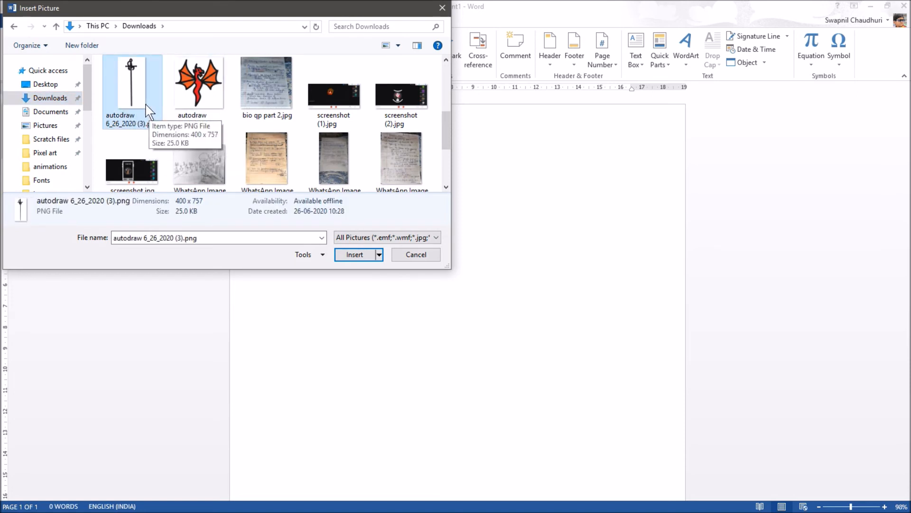
pyautogui.scroll(3, 154, 119)
pyautogui.scroll(-2, 166, 116)
pyautogui.scroll(-1, 166, 116)
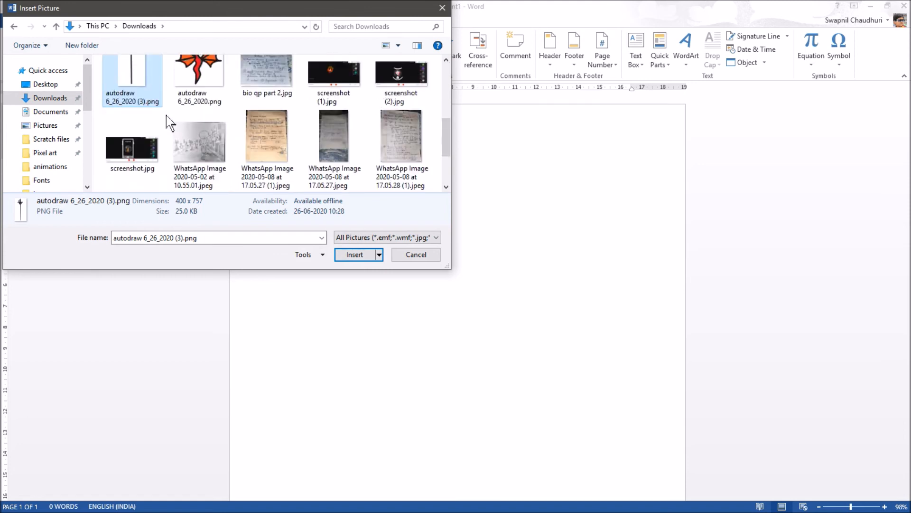
pyautogui.scroll(1, 163, 100)
pyautogui.scroll(1, 162, 95)
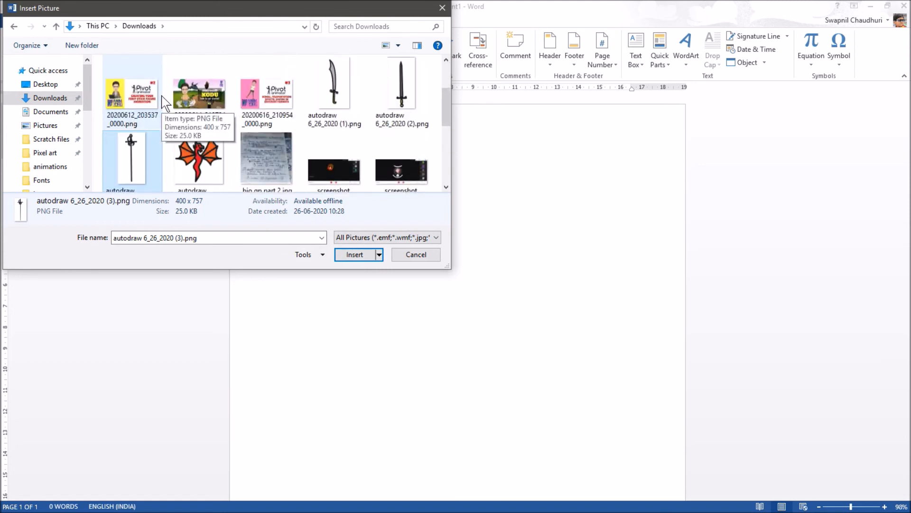
pyautogui.scroll(-1, 161, 95)
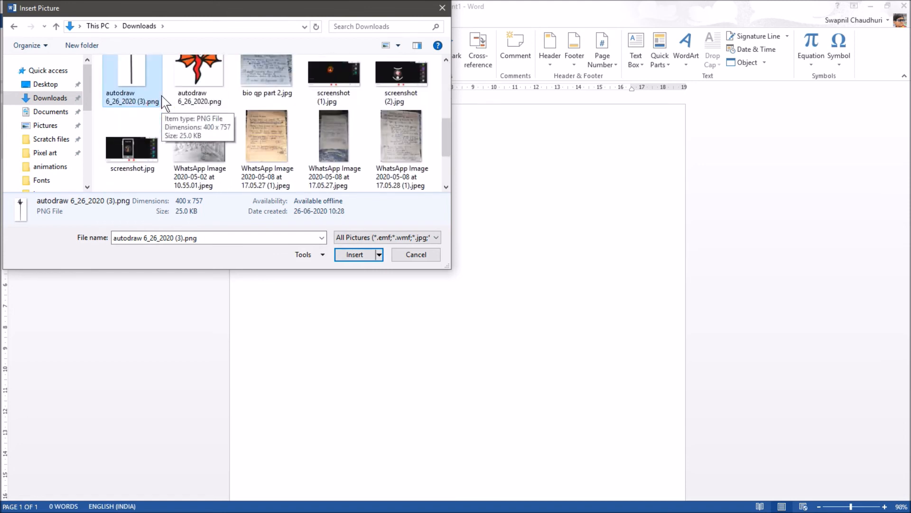
pyautogui.scroll(1, 162, 96)
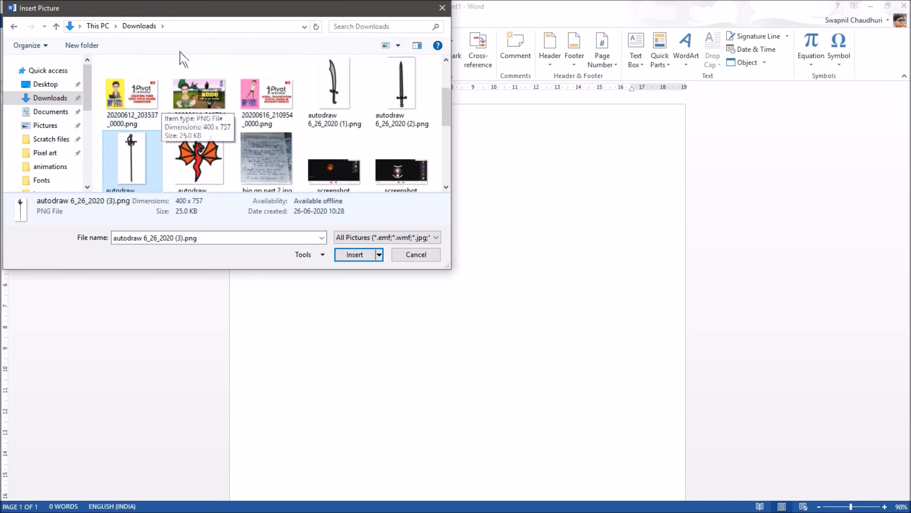
pyautogui.click(356, 256)
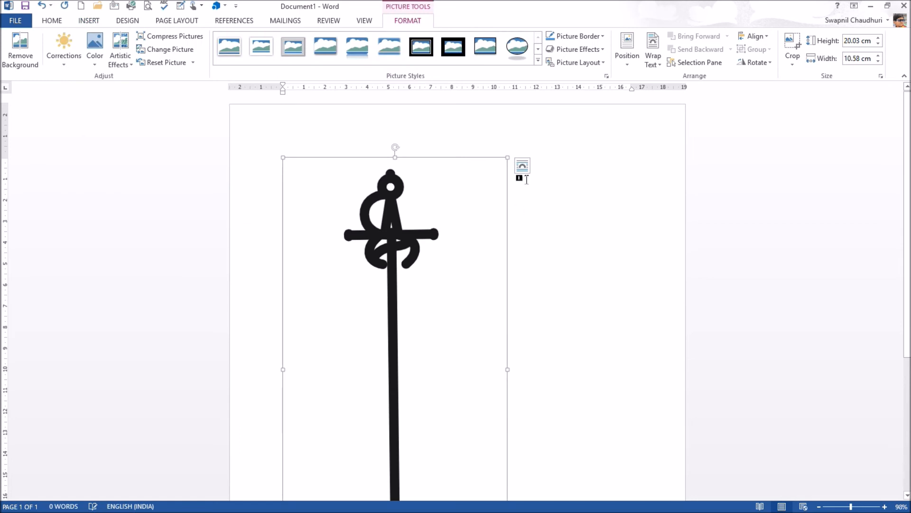
# Start background removal on the sword picture and extend the selection frame to all four picture edges so the whole sword is kept
pyautogui.click(491, 56)
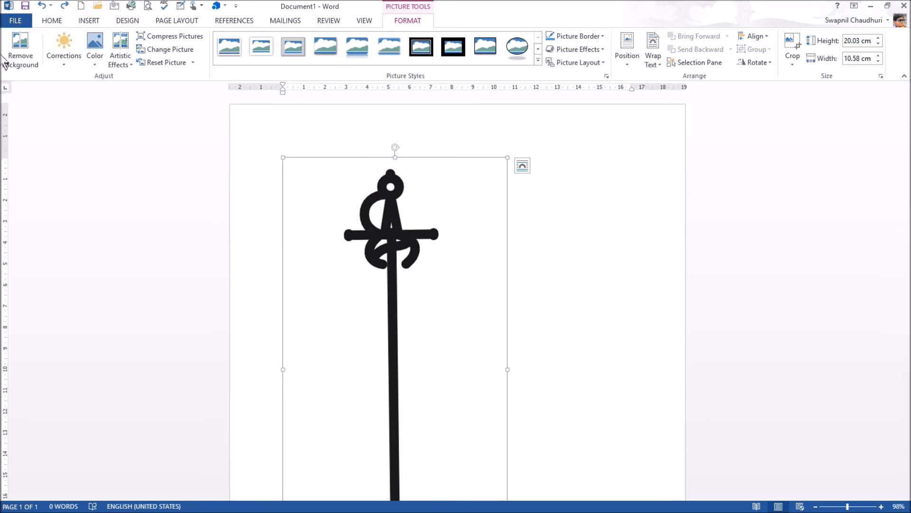
pyautogui.click(21, 56)
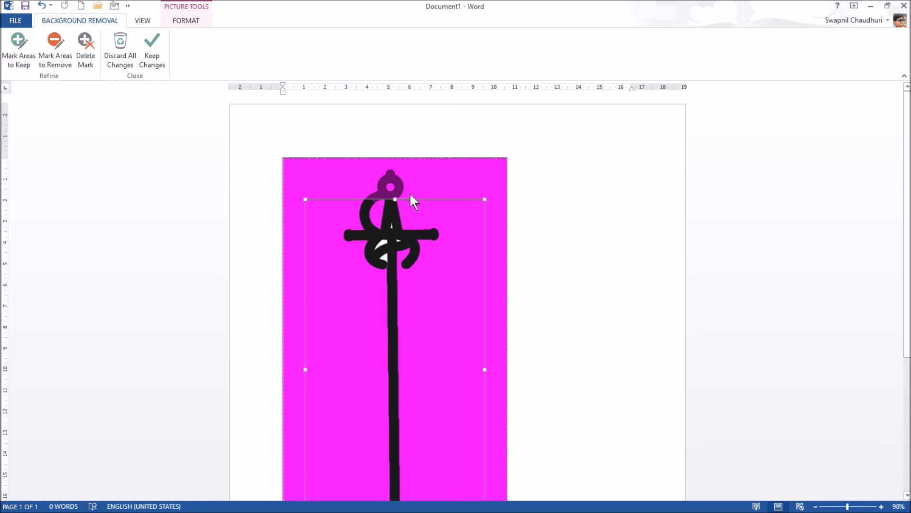
pyautogui.moveTo(394, 200); pyautogui.dragTo(401, 126)
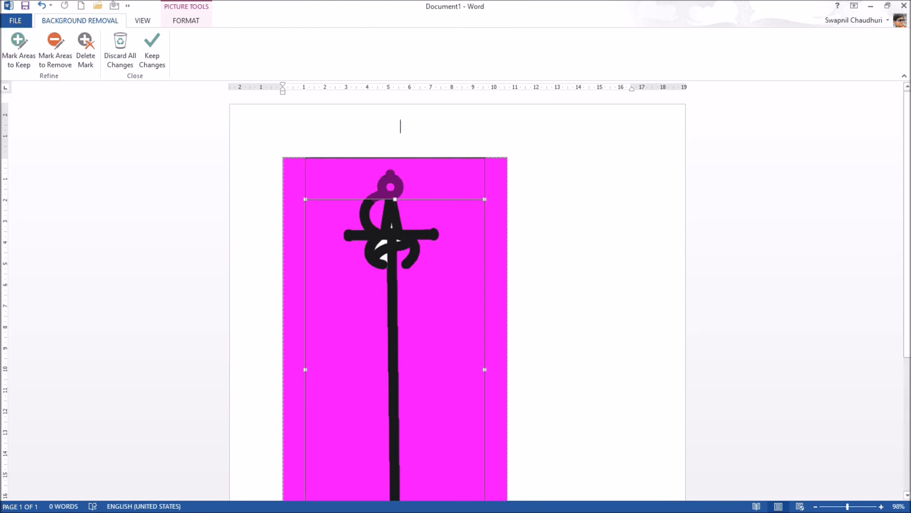
pyautogui.scroll(-5, 384, 268)
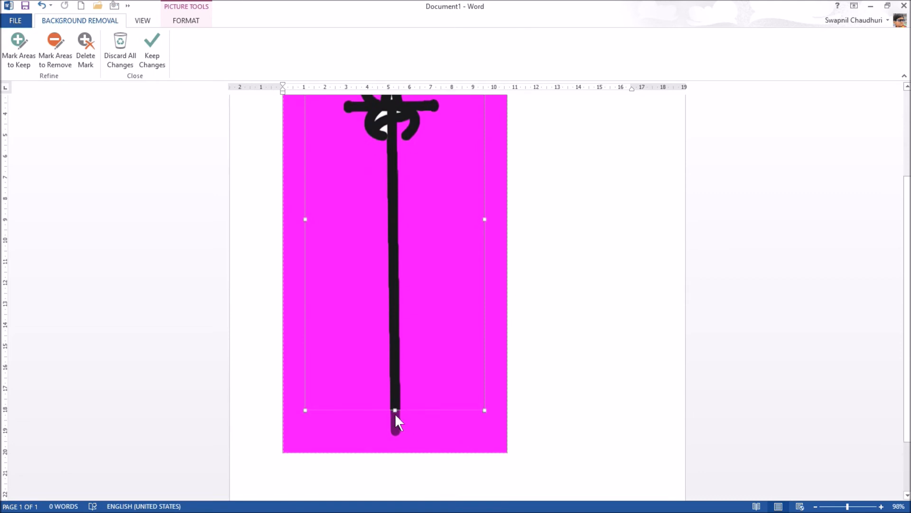
pyautogui.moveTo(395, 411); pyautogui.dragTo(395, 453)
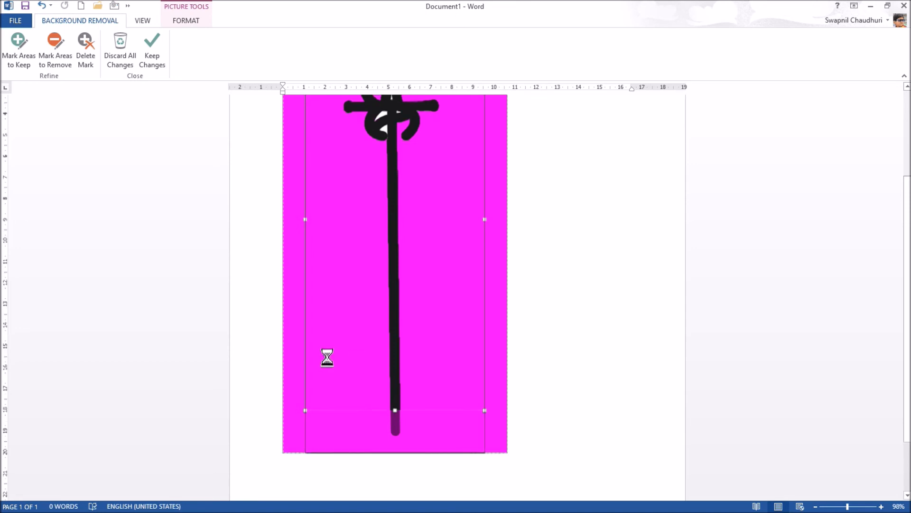
pyautogui.scroll(2, 327, 347)
pyautogui.moveTo(302, 293); pyautogui.dragTo(281, 289)
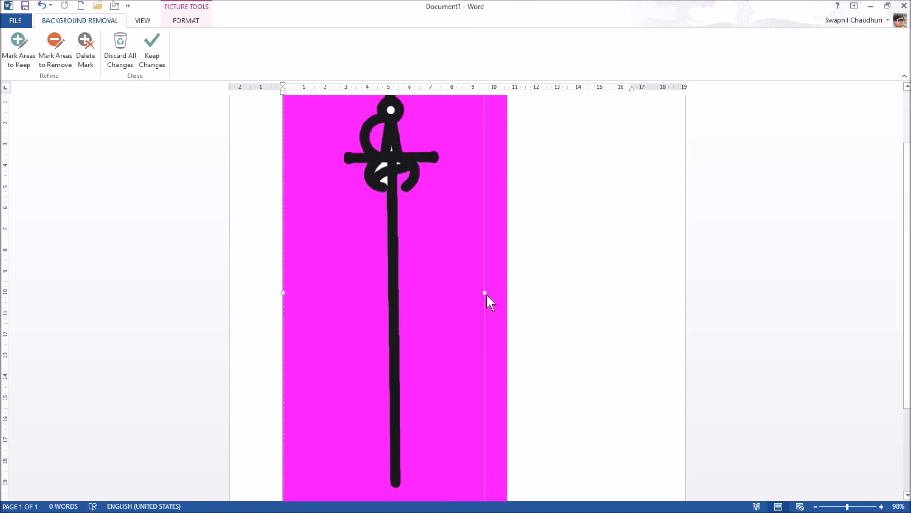
pyautogui.moveTo(484, 293); pyautogui.dragTo(520, 291)
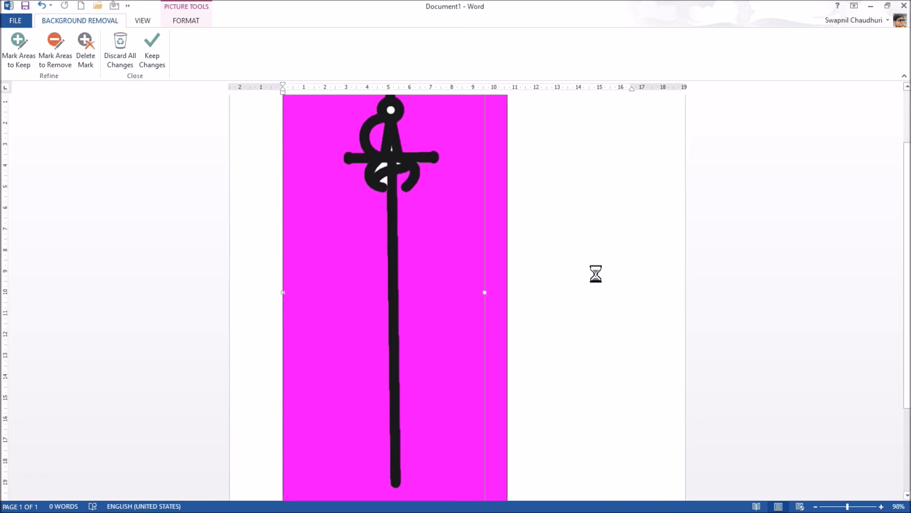
pyautogui.scroll(2, 627, 260)
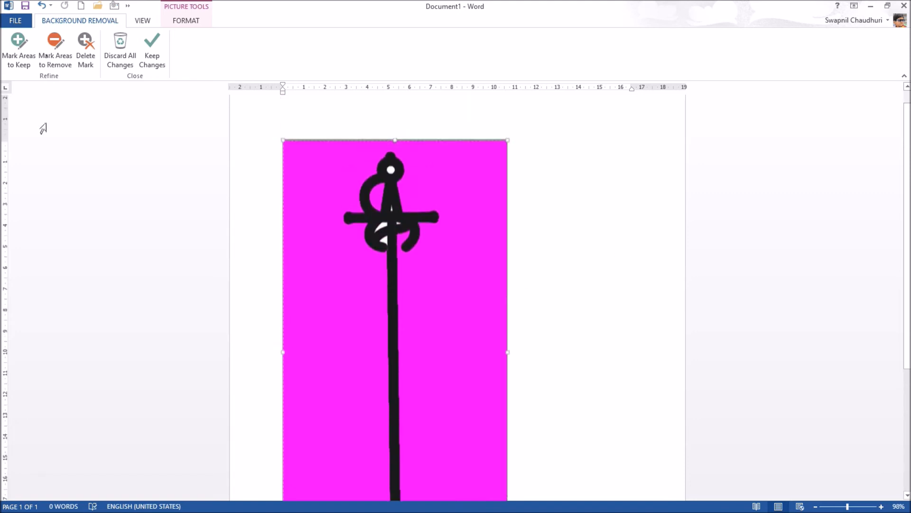
# Mark the white gaps inside the sword's pommel and hilt as areas to remove, and keep the background removal changes
pyautogui.click(62, 57)
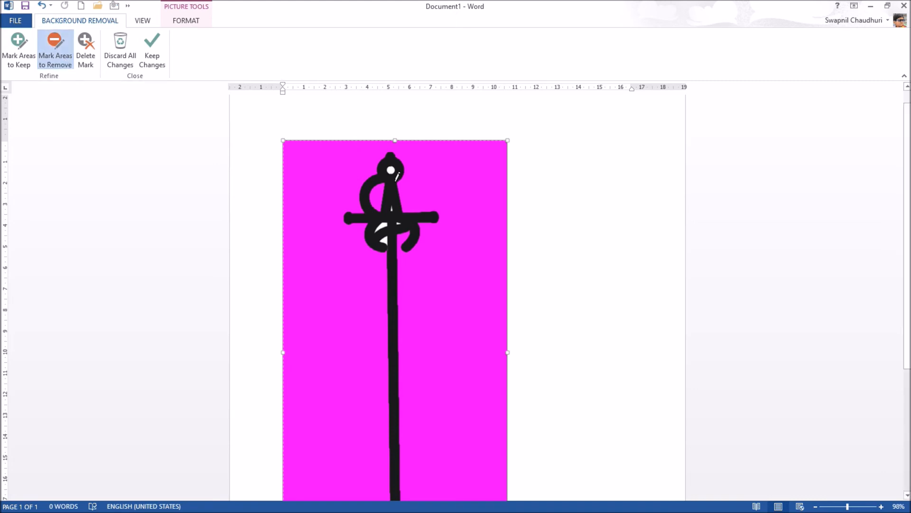
pyautogui.click(390, 168)
pyautogui.click(383, 224)
pyautogui.click(392, 210)
pyautogui.click(398, 223)
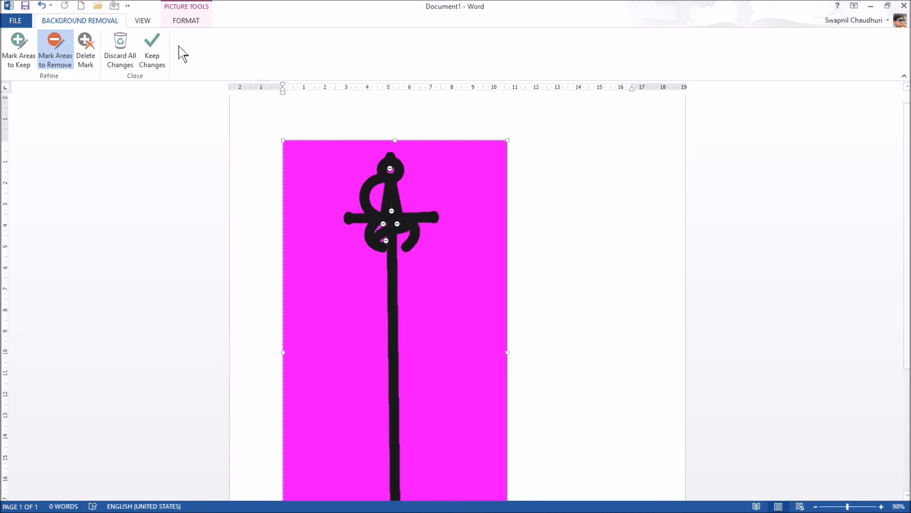
pyautogui.click(155, 62)
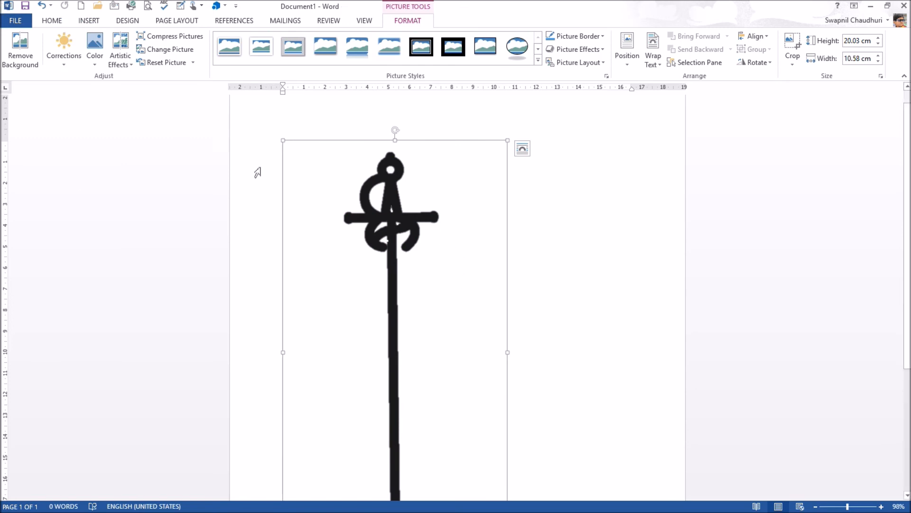
# Undo the applied background removal and the last two removal marks at the small gaps around the crossguard
pyautogui.hotkey('ctrl', 'z')
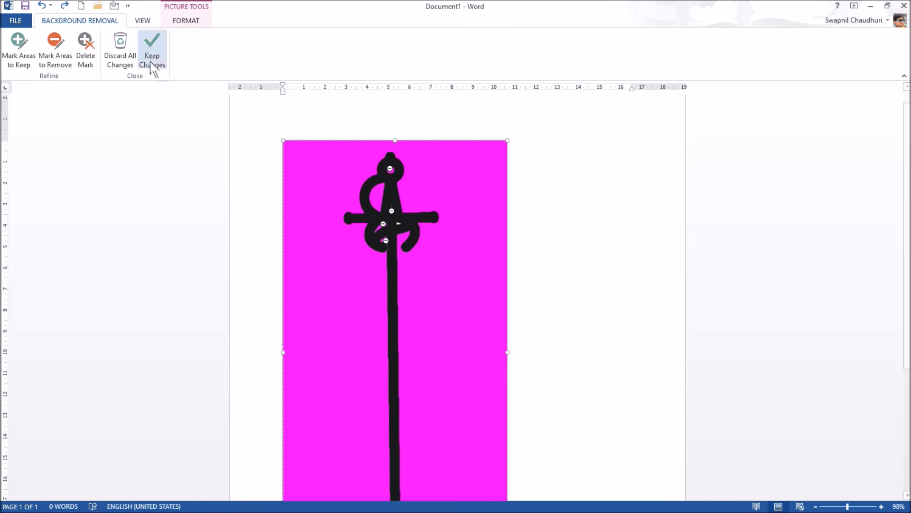
pyautogui.hotkey('ctrl', 'z')
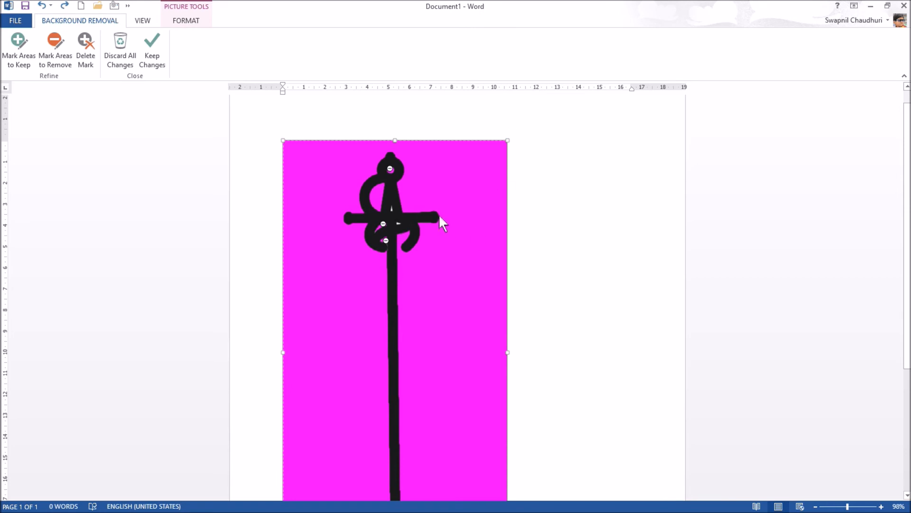
# Keep the background removal changes and crop the picture's top and bottom edges close to the sword, to about 19.16 cm high
pyautogui.click(157, 50)
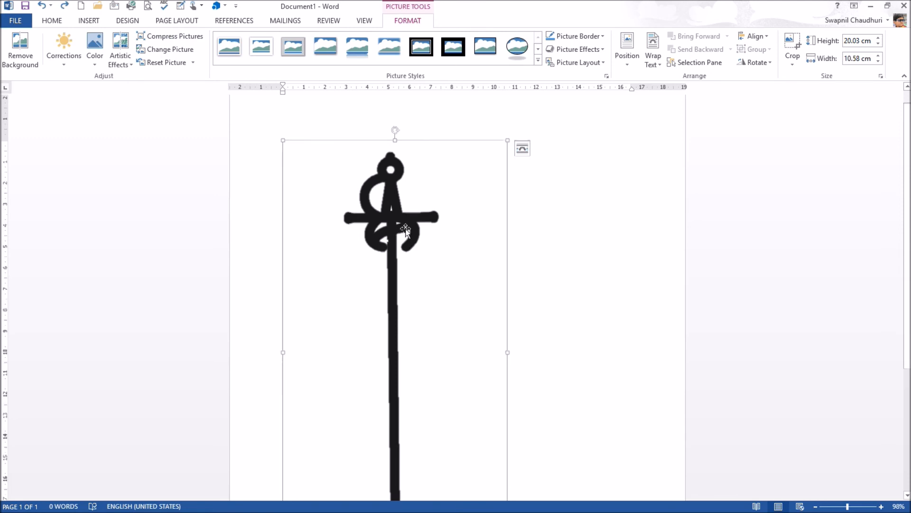
pyautogui.scroll(1, 407, 227)
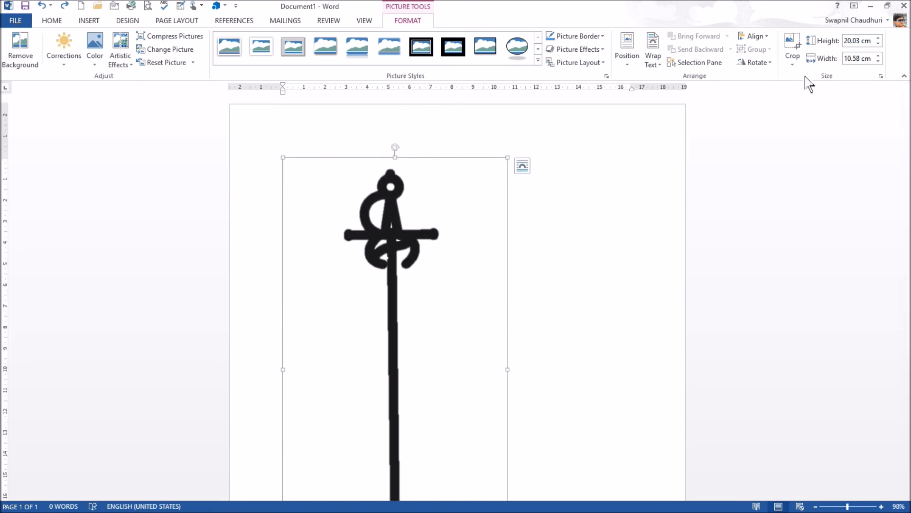
pyautogui.click(792, 65)
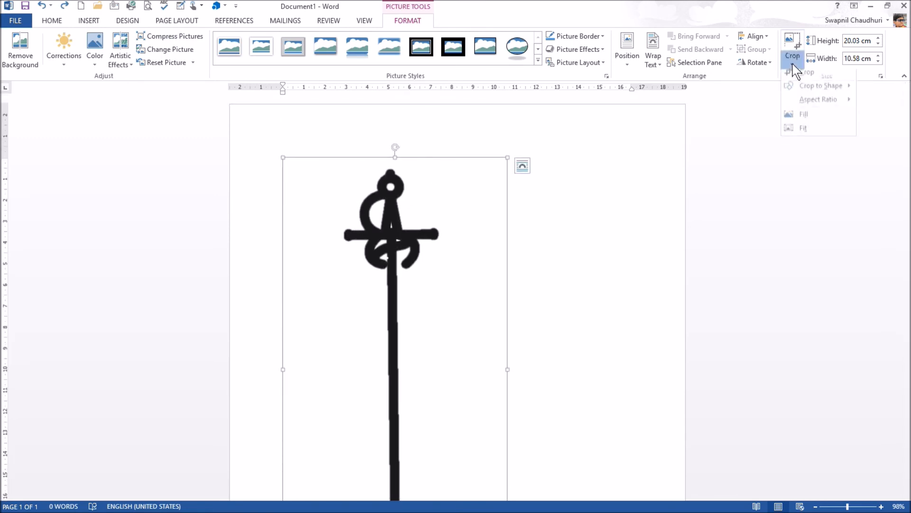
pyautogui.click(807, 73)
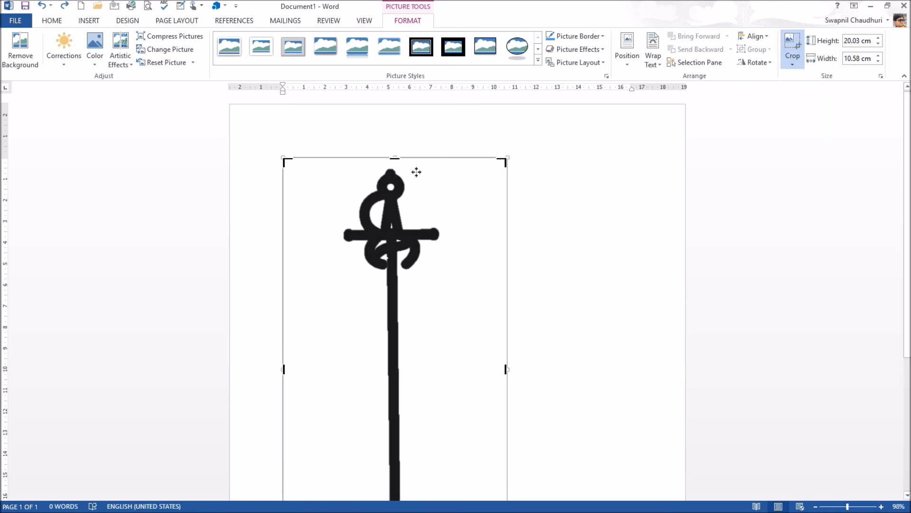
pyautogui.moveTo(395, 157); pyautogui.dragTo(395, 163)
pyautogui.scroll(-3, 432, 185)
pyautogui.scroll(-5, 442, 191)
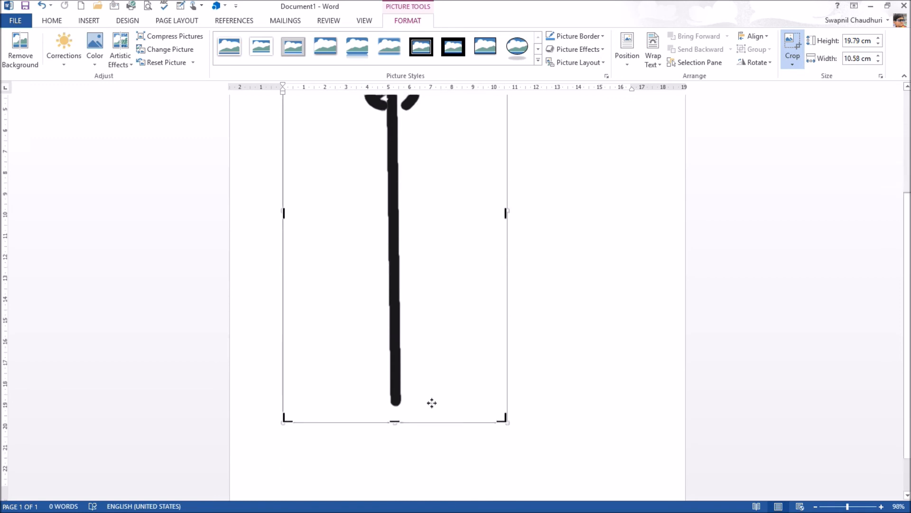
pyautogui.moveTo(398, 421); pyautogui.dragTo(401, 406)
pyautogui.scroll(7, 472, 318)
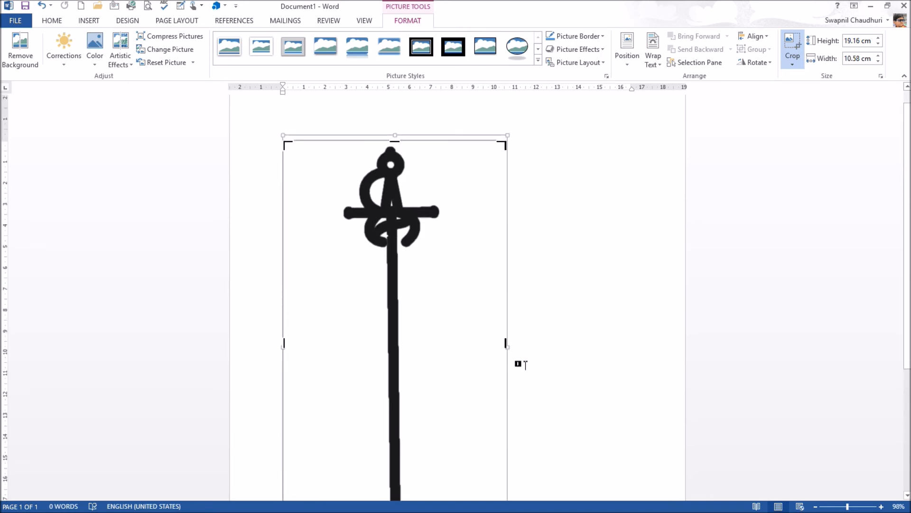
# Crop both sides of the picture close to the crossguard, to about 4.84 cm wide, and finish cropping
pyautogui.moveTo(506, 346); pyautogui.dragTo(442, 329)
pyautogui.moveTo(283, 343); pyautogui.dragTo(340, 340)
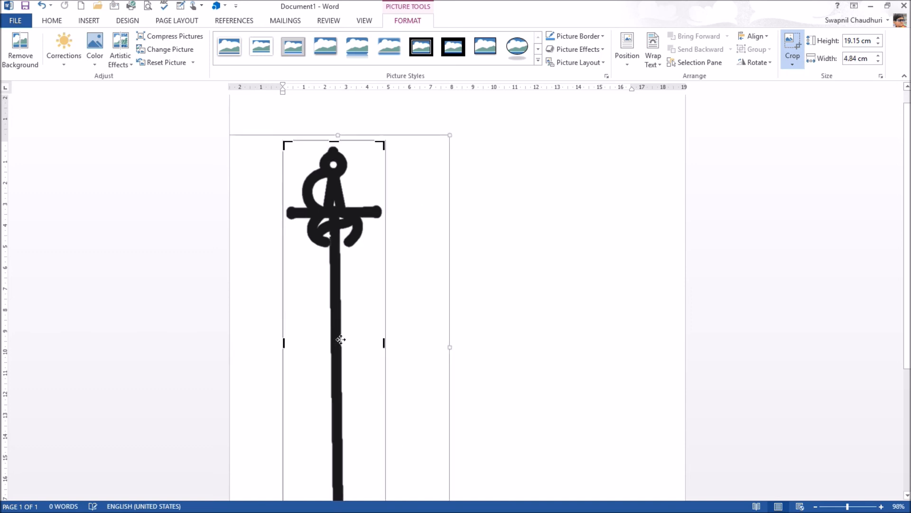
pyautogui.scroll(-2, 365, 321)
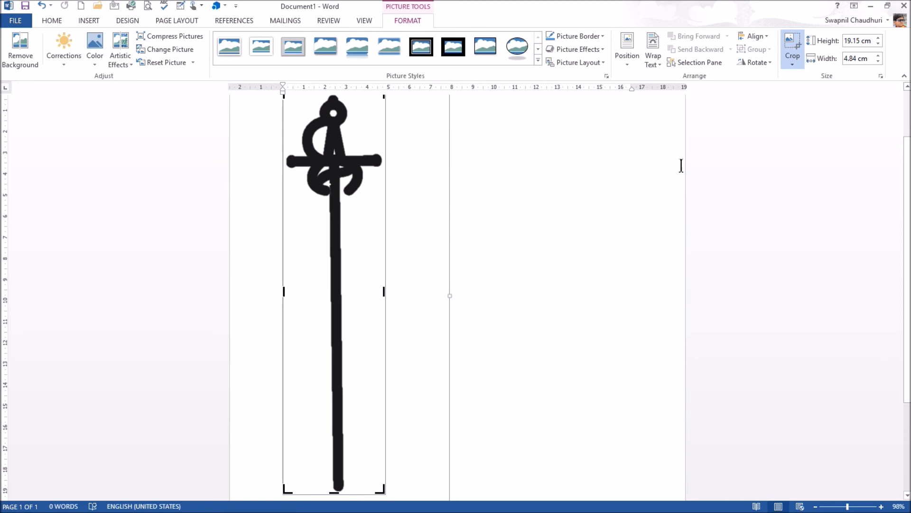
pyautogui.click(603, 281)
pyautogui.scroll(2, 360, 260)
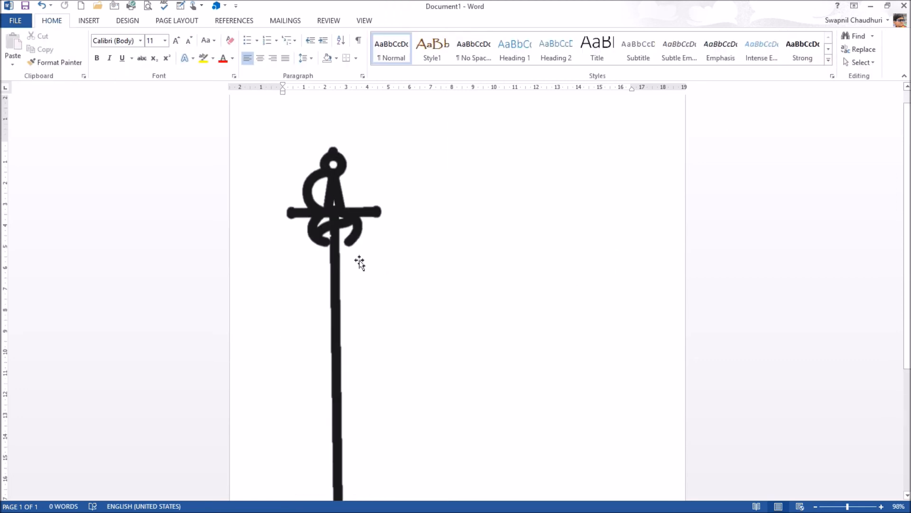
# Save the cropped sword picture as Sword3.png in the images folder, and close the document without saving
pyautogui.click(352, 265)
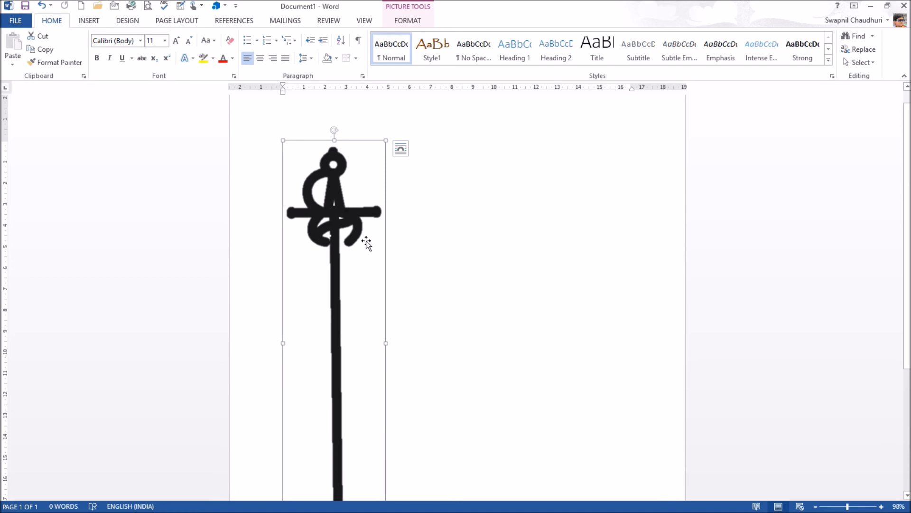
pyautogui.rightClick(350, 241)
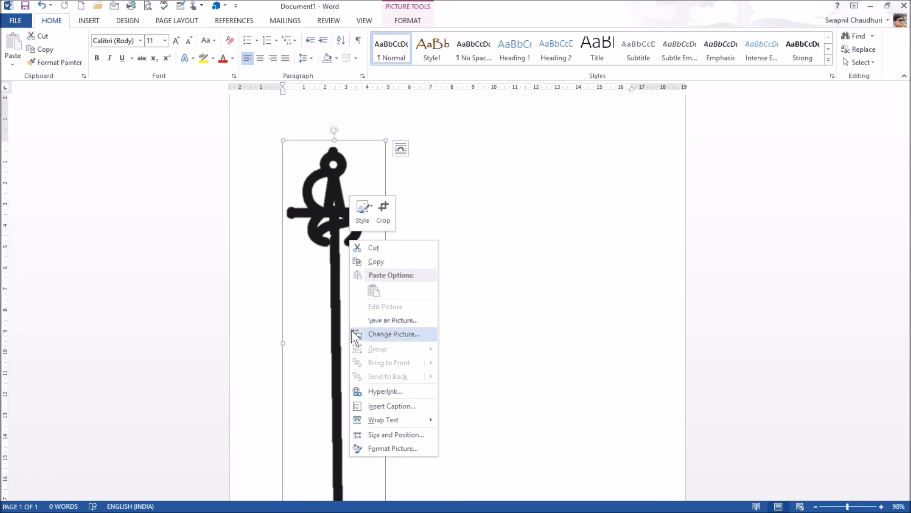
pyautogui.click(388, 319)
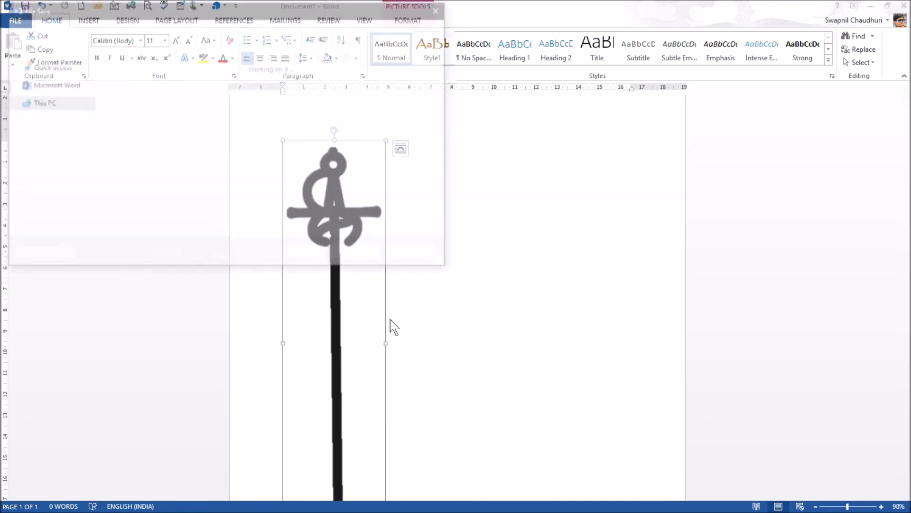
pyautogui.scroll(10, 62, 148)
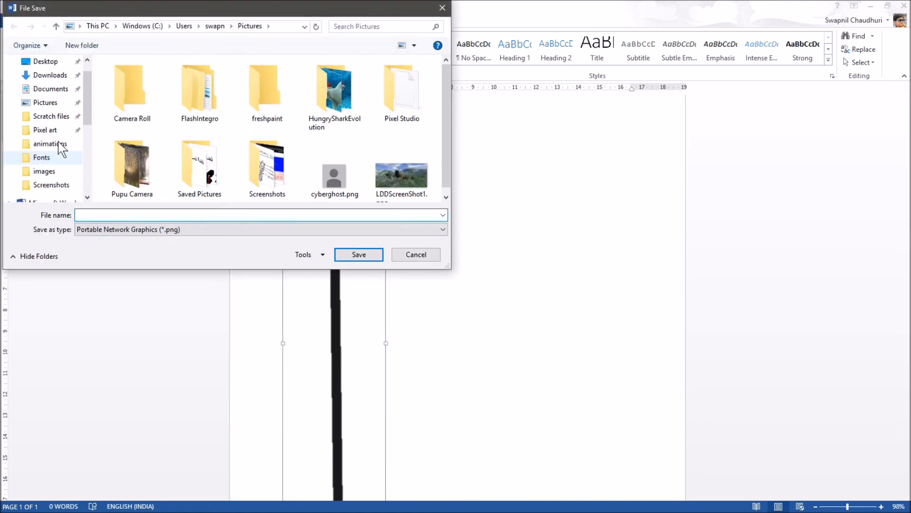
pyautogui.click(68, 172)
pyautogui.scroll(-5, 240, 140)
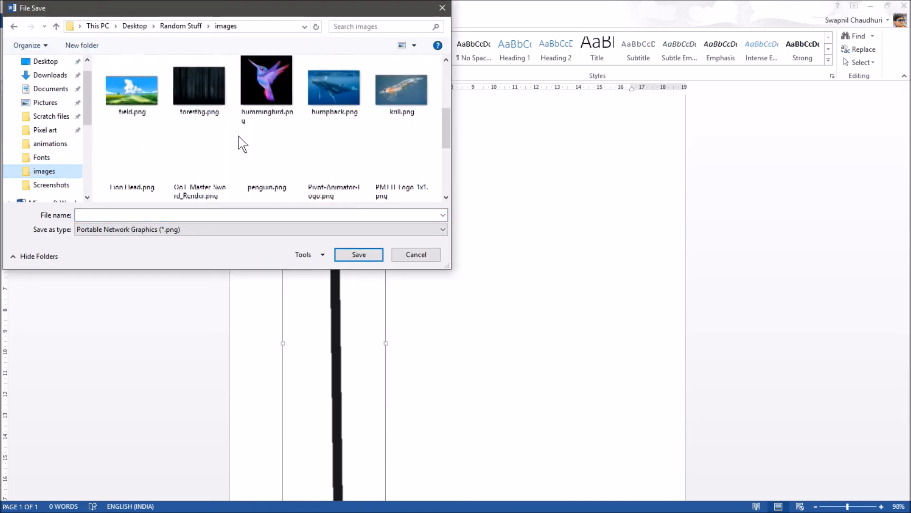
pyautogui.click(218, 215)
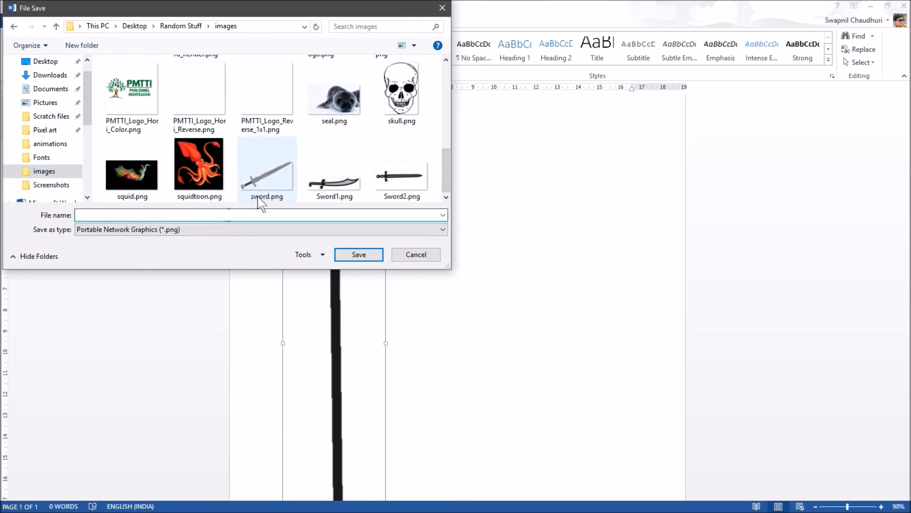
pyautogui.write('Sw')
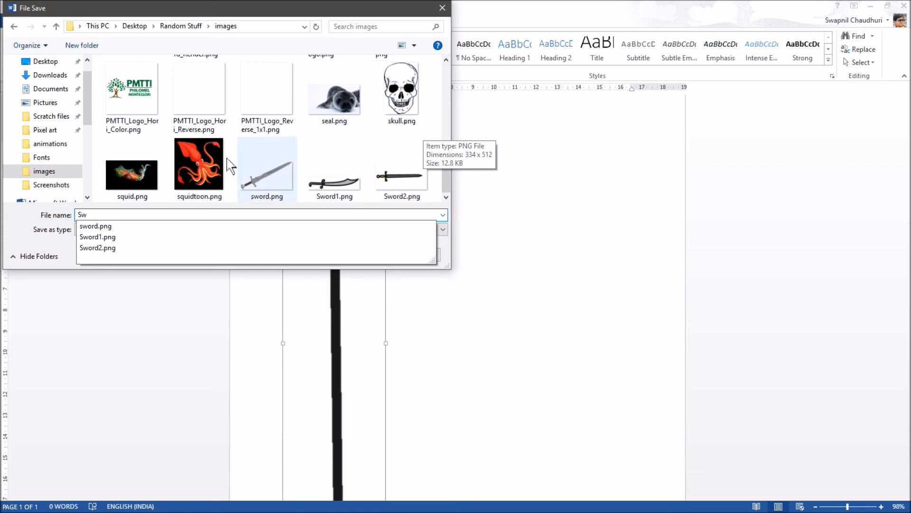
pyautogui.click(137, 247)
pyautogui.click(99, 215)
pyautogui.write('3.png')
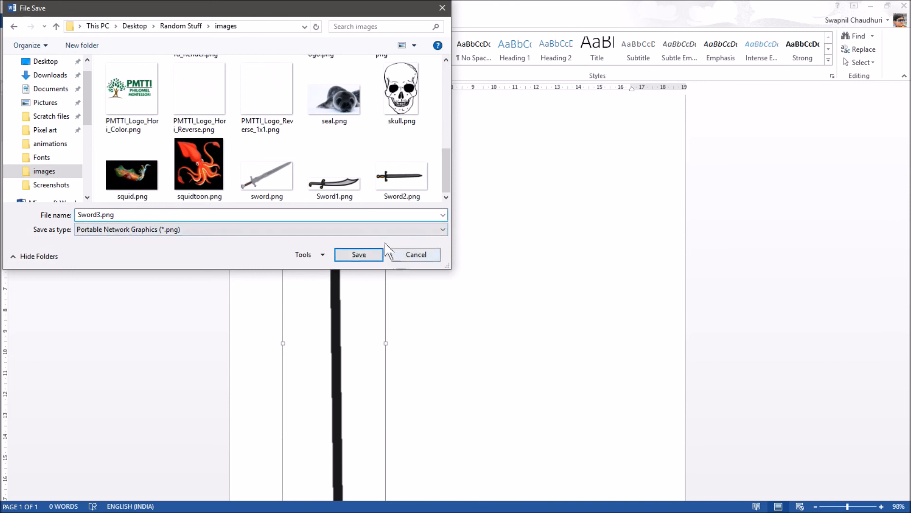
pyautogui.click(371, 260)
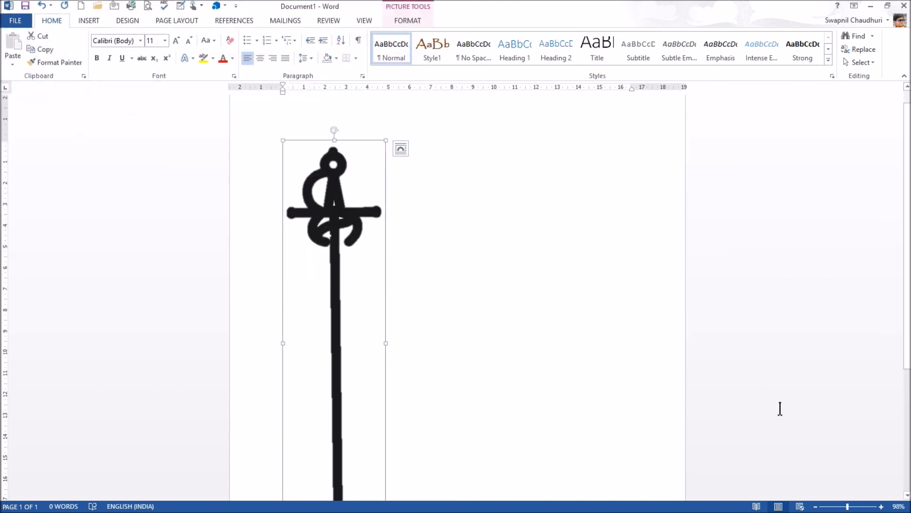
pyautogui.click(904, 6)
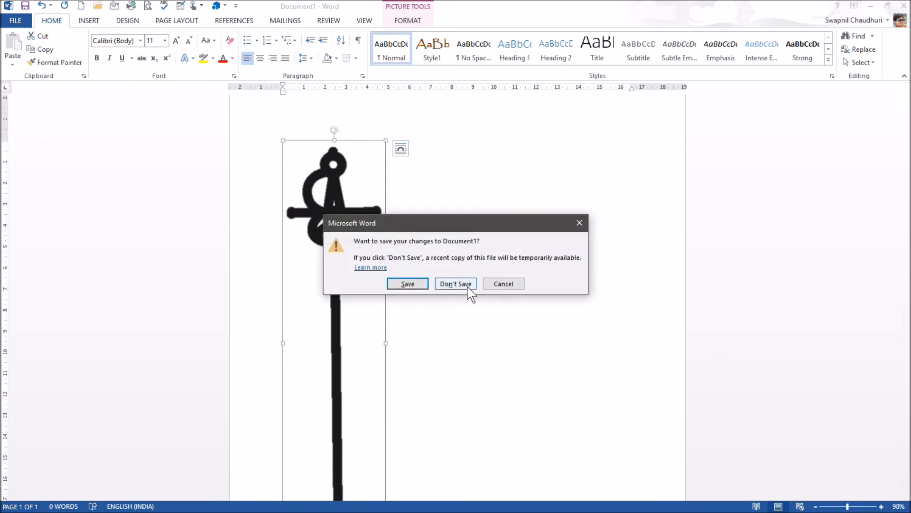
pyautogui.click(455, 284)
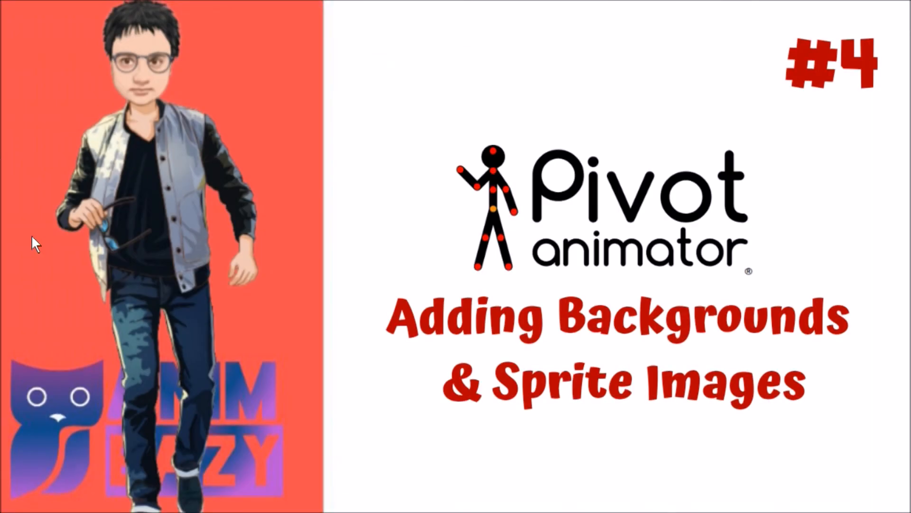
# Switch to File Explorer, open Sword3.png to inspect its background, and close the viewer and File Explorer
pyautogui.moveTo(2, 118)
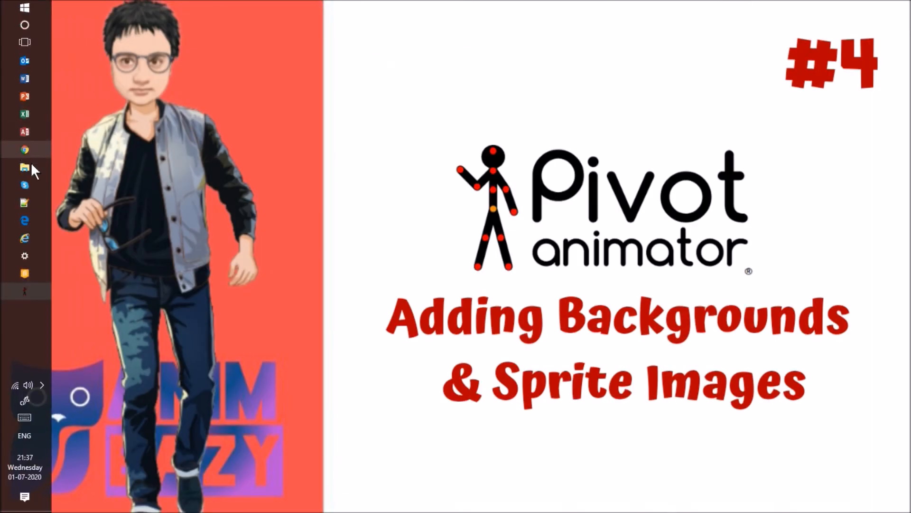
pyautogui.click(32, 169)
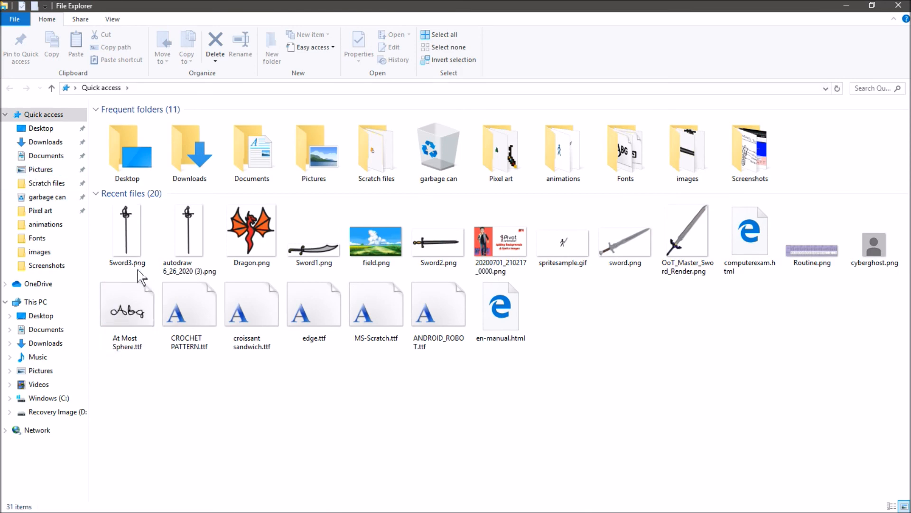
pyautogui.click(136, 247)
pyautogui.doubleClick(136, 247)
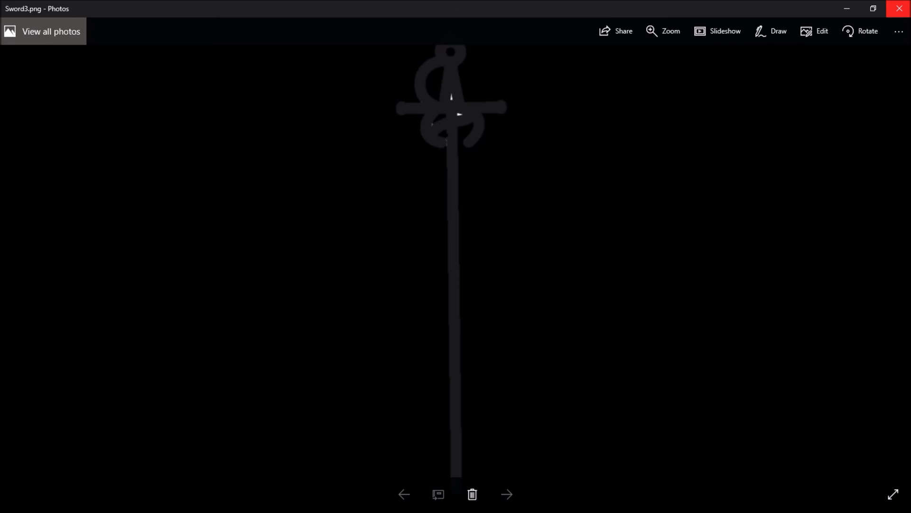
pyautogui.click(900, 8)
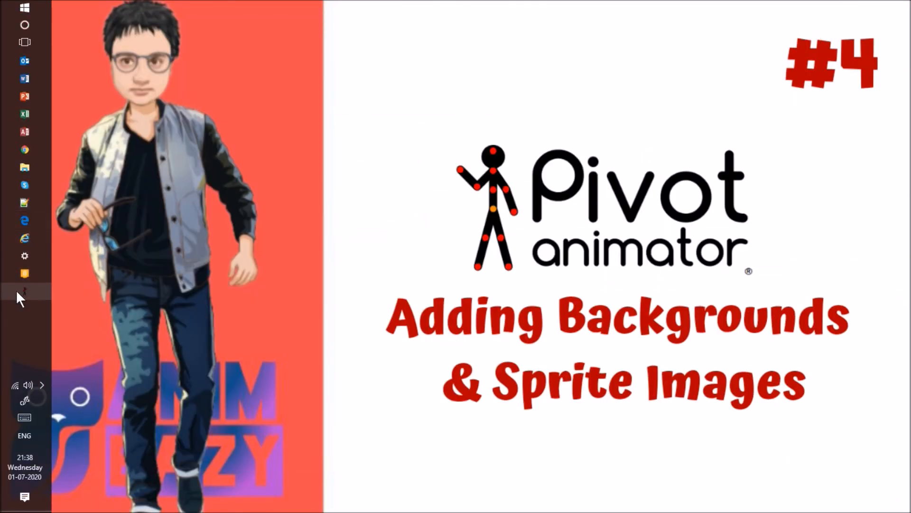
pyautogui.moveTo(17, 292)
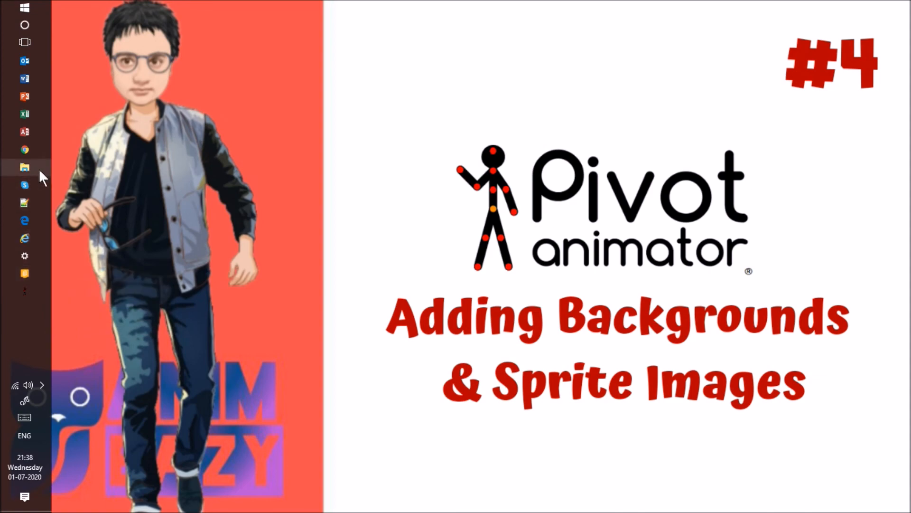
pyautogui.moveTo(39, 169)
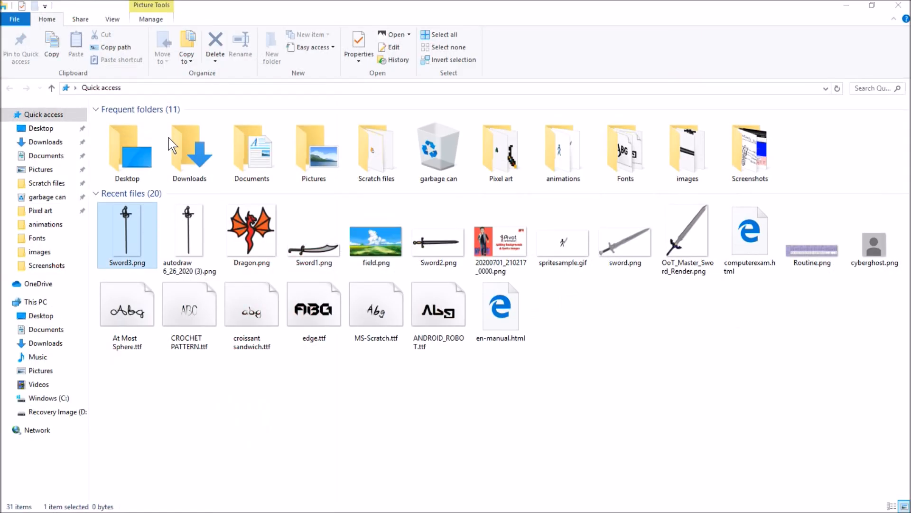
pyautogui.click(168, 136)
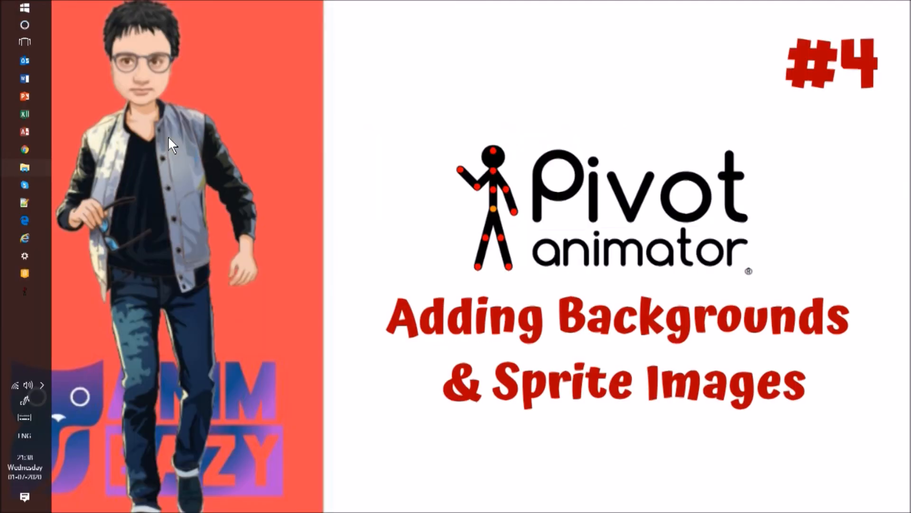
# Switch to Pivot Animator, load Sword3.png from the images folder as a sprite image, and delete the sprite from the frame
pyautogui.click(34, 290)
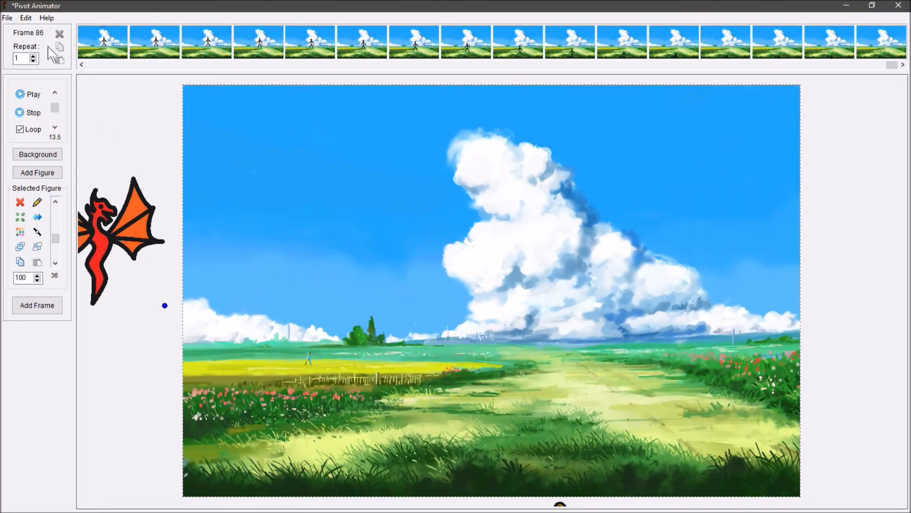
pyautogui.click(3, 20)
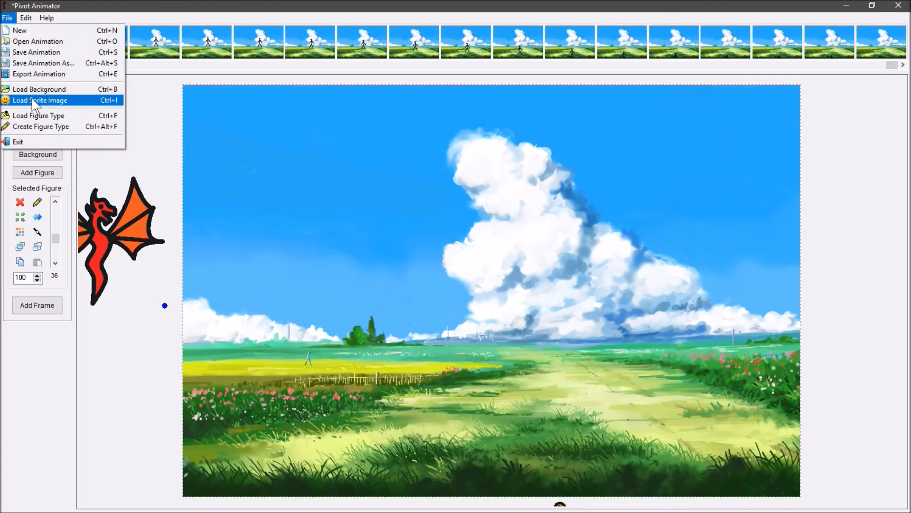
pyautogui.click(32, 100)
pyautogui.scroll(-10, 406, 194)
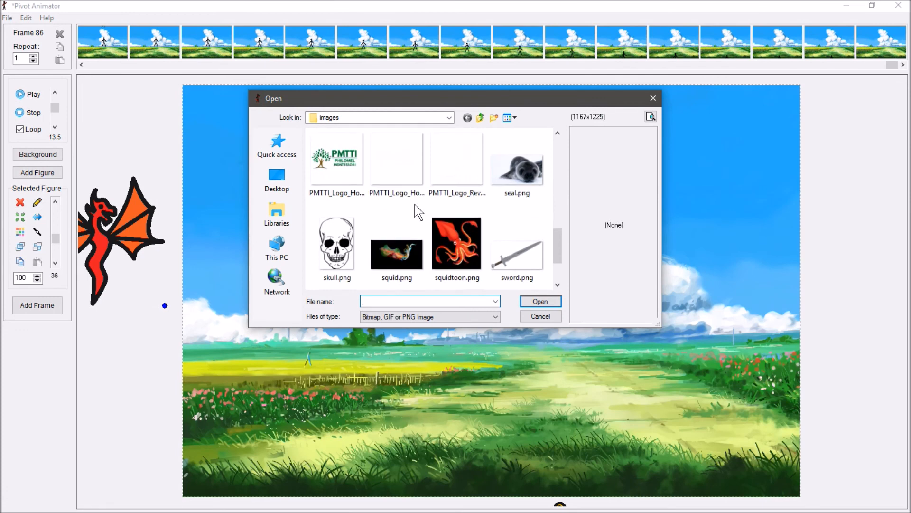
pyautogui.click(468, 264)
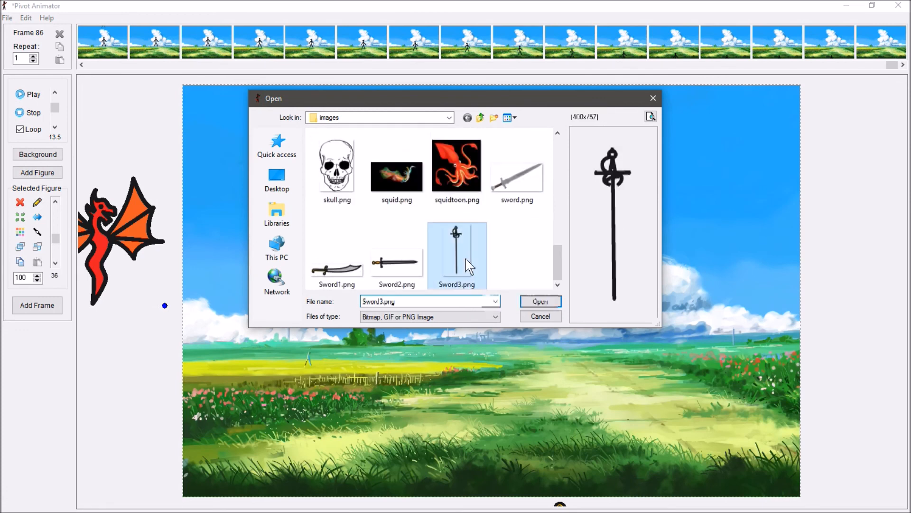
pyautogui.click(539, 302)
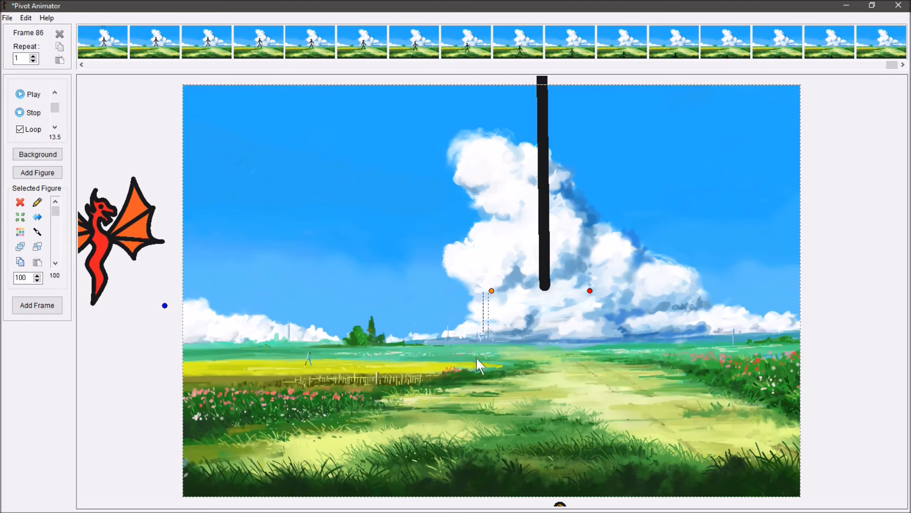
pyautogui.click(20, 203)
pyautogui.click(494, 302)
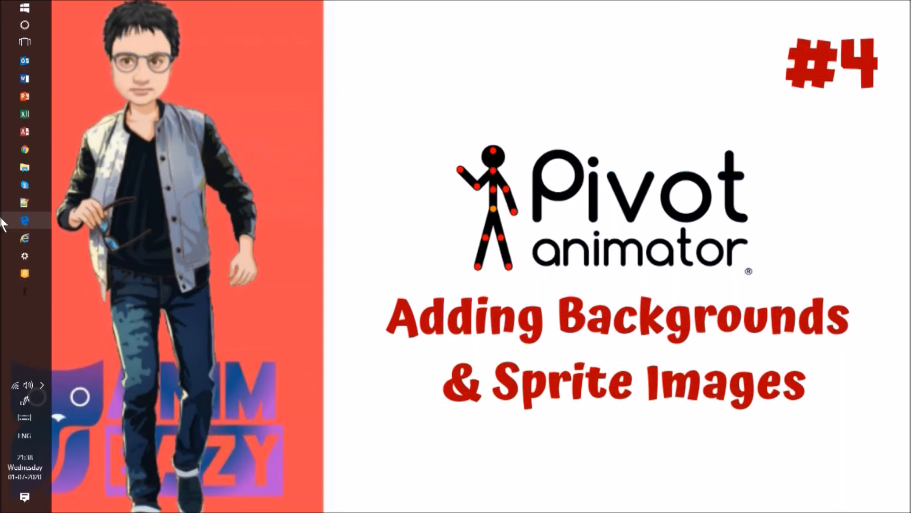
# Switch to File Explorer, open Sword3.png in the image viewer, rotate it 90 degrees clockwise, and close the viewer
pyautogui.click(45, 170)
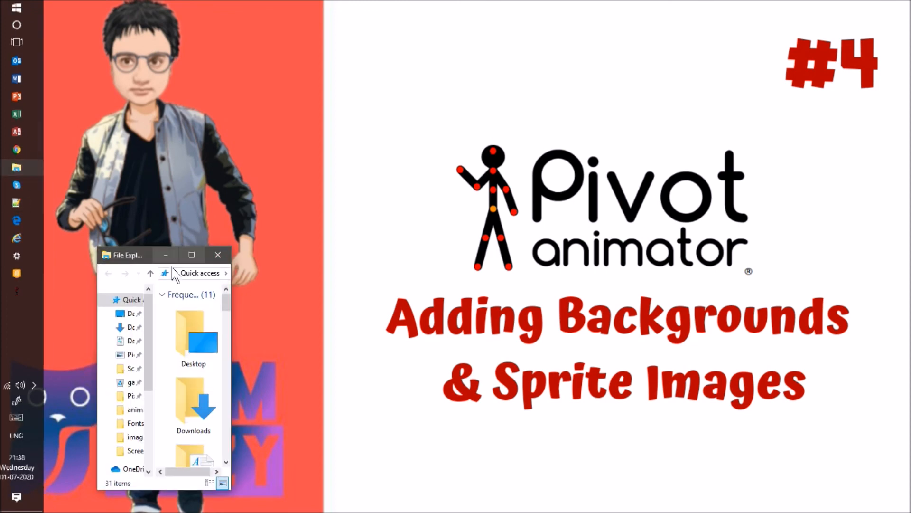
pyautogui.click(192, 255)
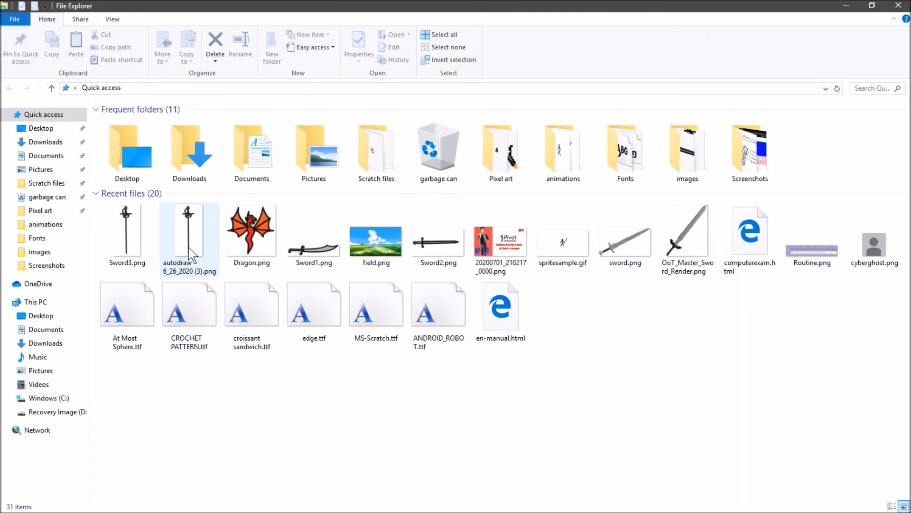
pyautogui.click(144, 249)
pyautogui.doubleClick(144, 250)
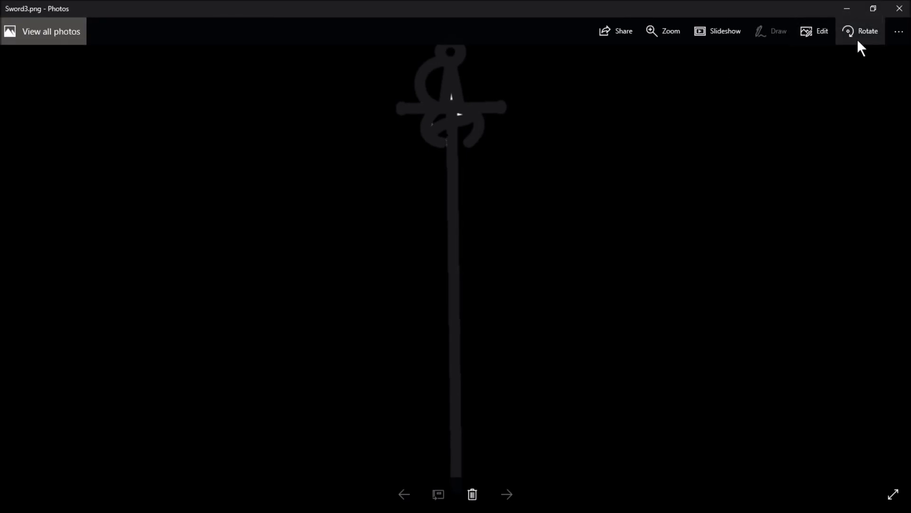
pyautogui.click(858, 40)
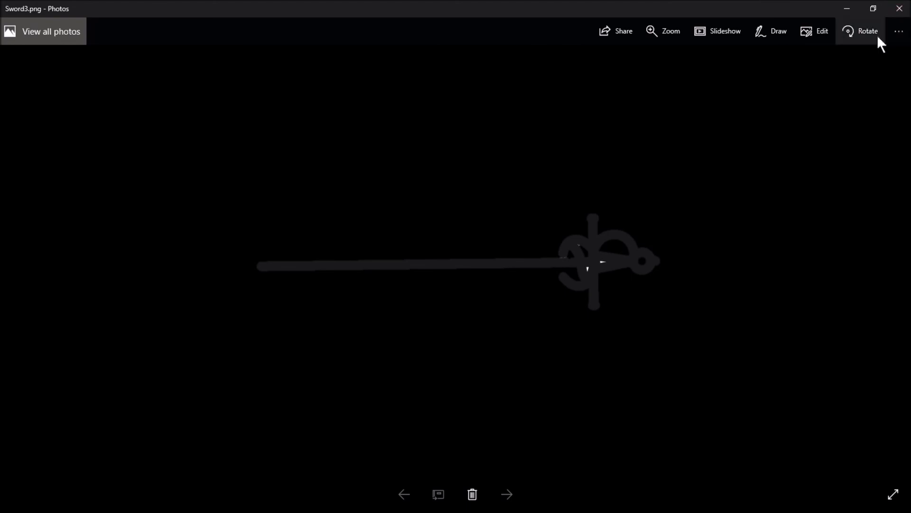
pyautogui.click(907, 10)
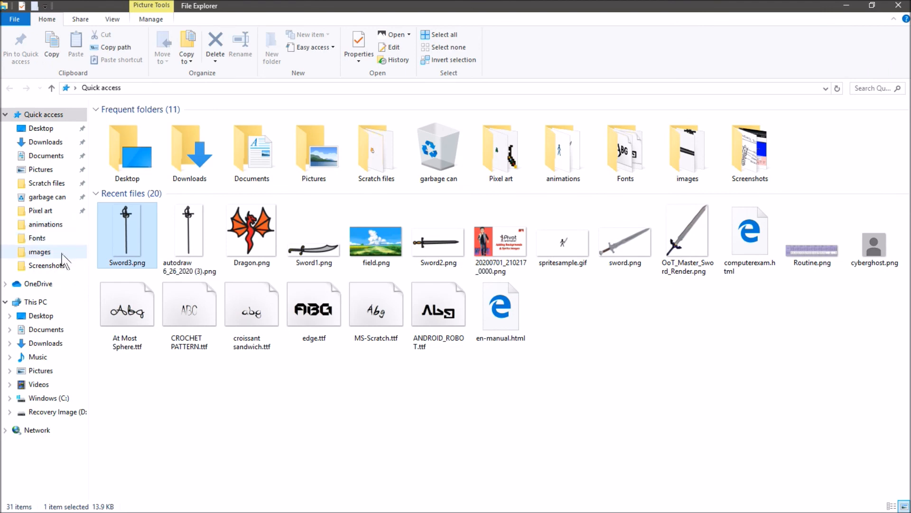
# Reopen Sword3.png from the images folder, rotate it another 180 degrees so the hilt faces left, and close the viewer and File Explorer
pyautogui.click(62, 254)
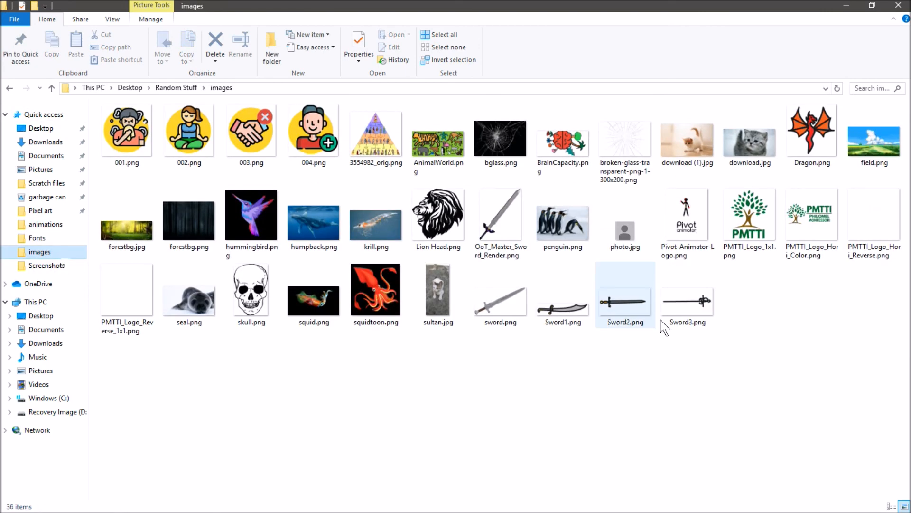
pyautogui.click(694, 322)
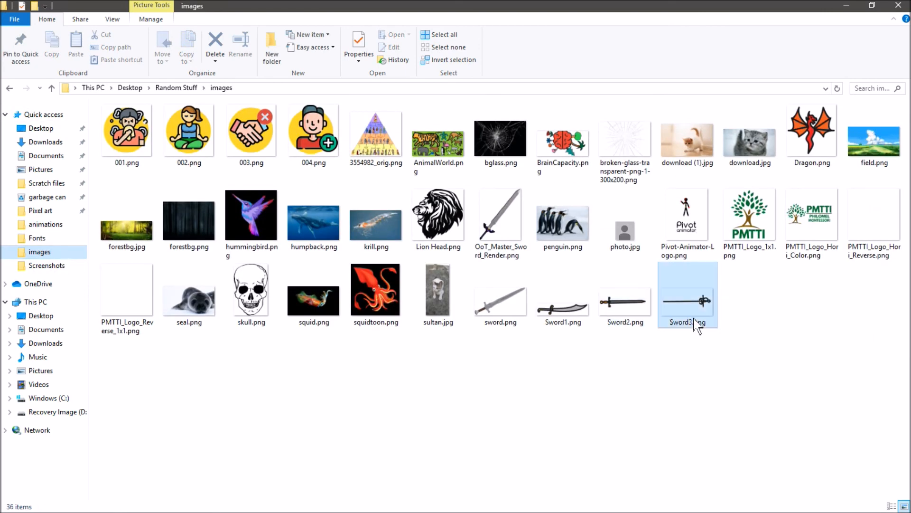
pyautogui.doubleClick(693, 319)
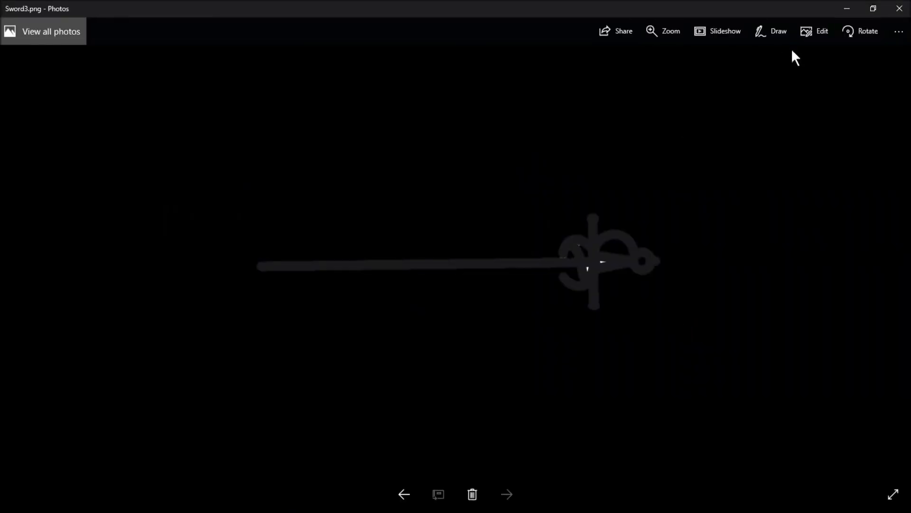
pyautogui.click(868, 37)
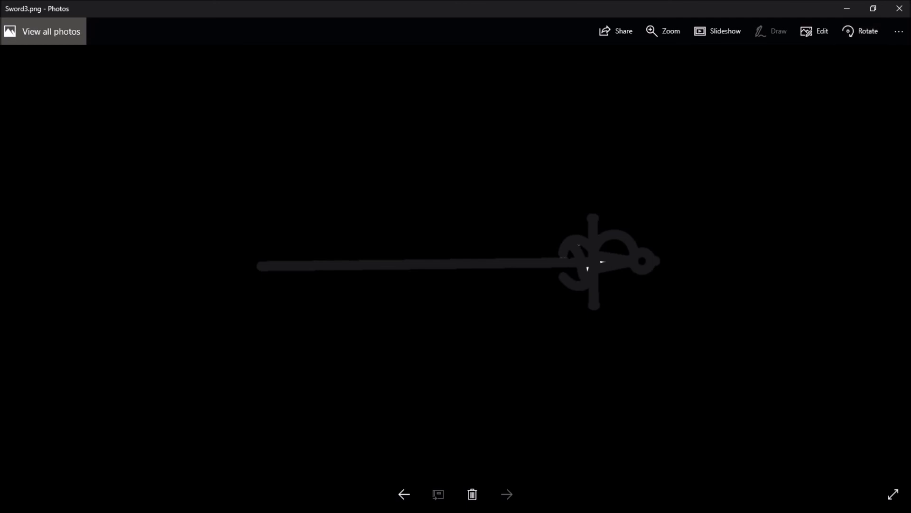
pyautogui.click(868, 40)
pyautogui.click(900, 9)
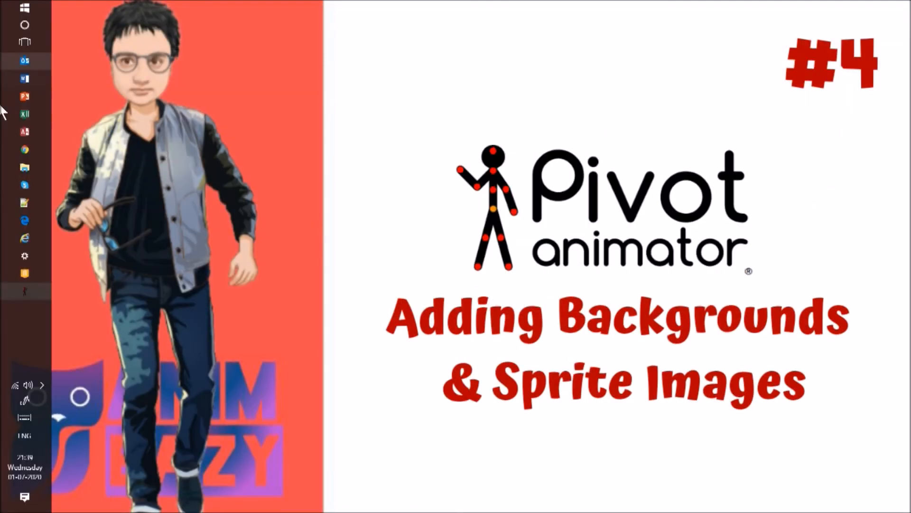
# Switch to Pivot Animator and load the rotated Sword3.png from the images folder as a sprite image
pyautogui.click(24, 291)
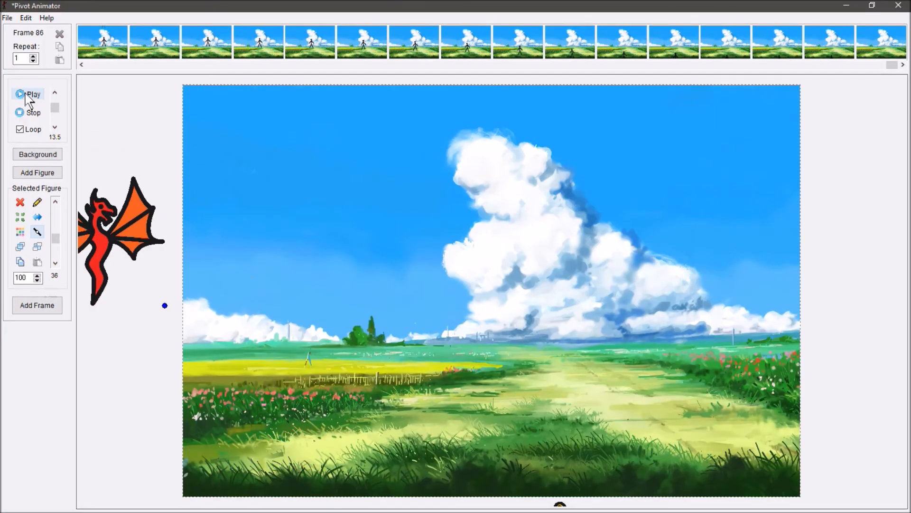
pyautogui.click(7, 18)
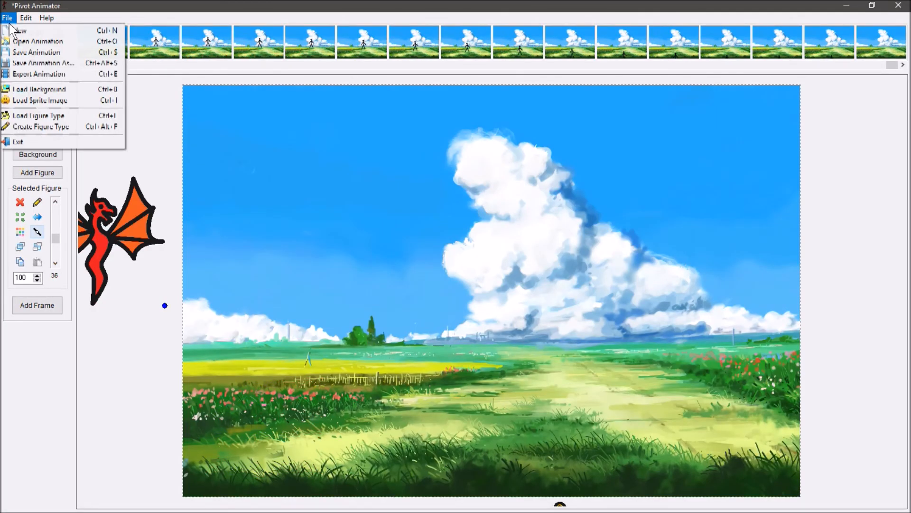
pyautogui.click(61, 100)
pyautogui.scroll(-10, 469, 271)
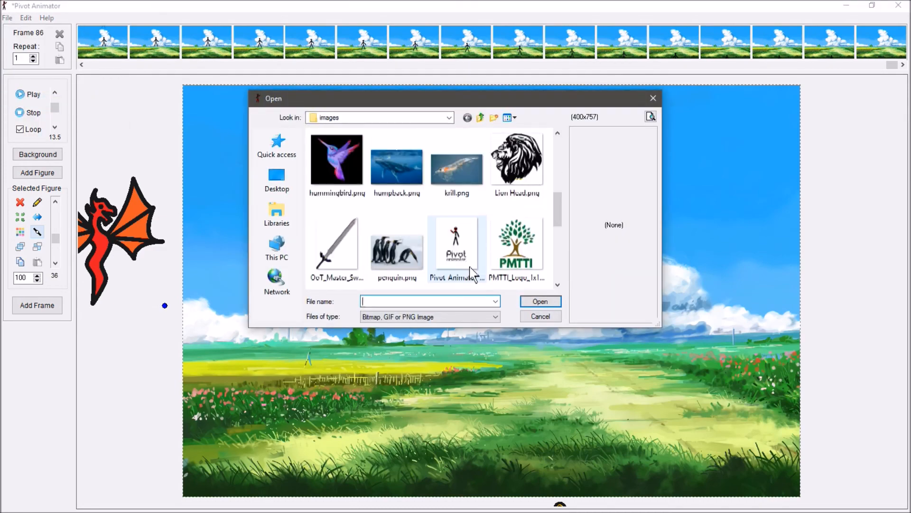
pyautogui.click(469, 266)
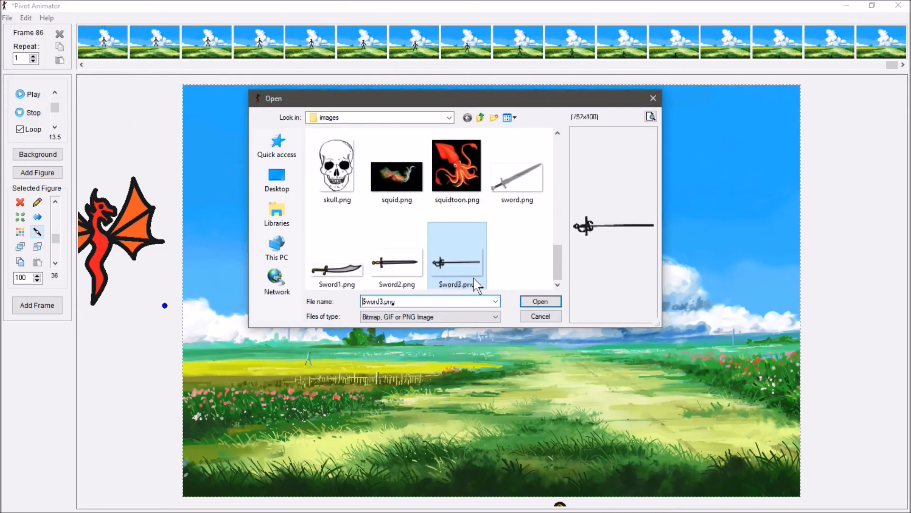
pyautogui.click(537, 302)
# Set the sword sprite's figure scale to 30 and move it to the right part of the sky, beside the large cloud
pyautogui.moveTo(491, 291); pyautogui.dragTo(338, 297)
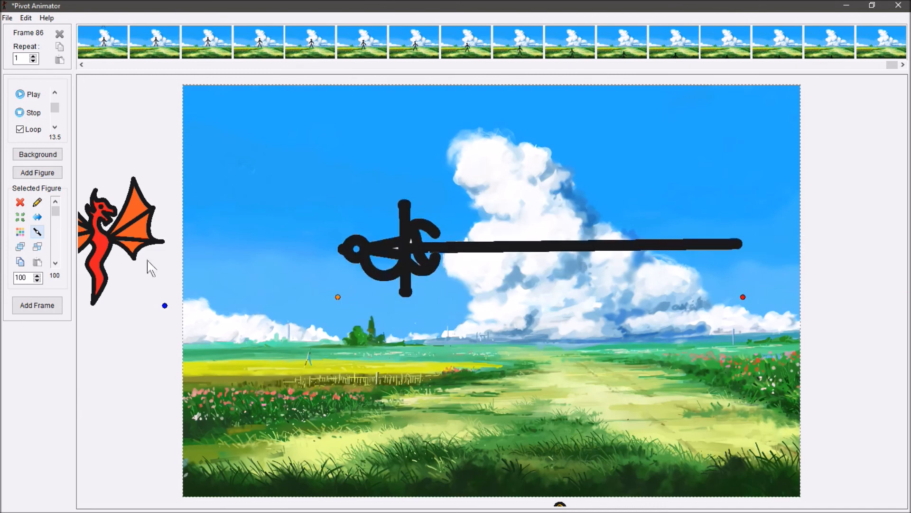
pyautogui.click(40, 281)
pyautogui.moveTo(39, 280); pyautogui.dragTo(40, 280)
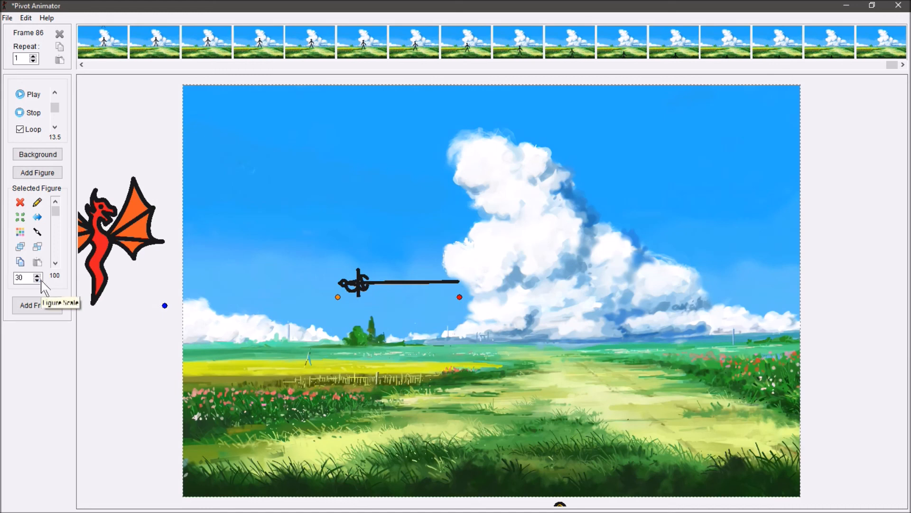
pyautogui.moveTo(337, 297); pyautogui.dragTo(574, 203)
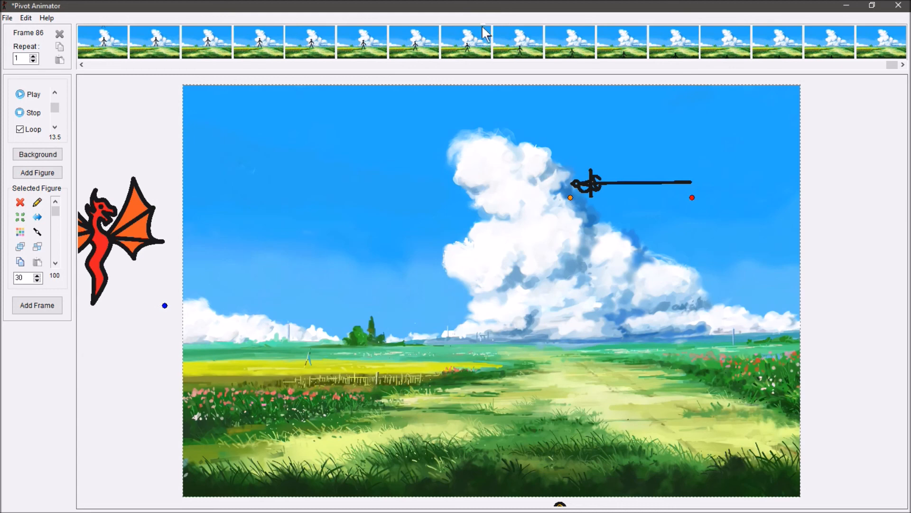
# Close Pivot Animator to end the animation session
pyautogui.click(907, 6)
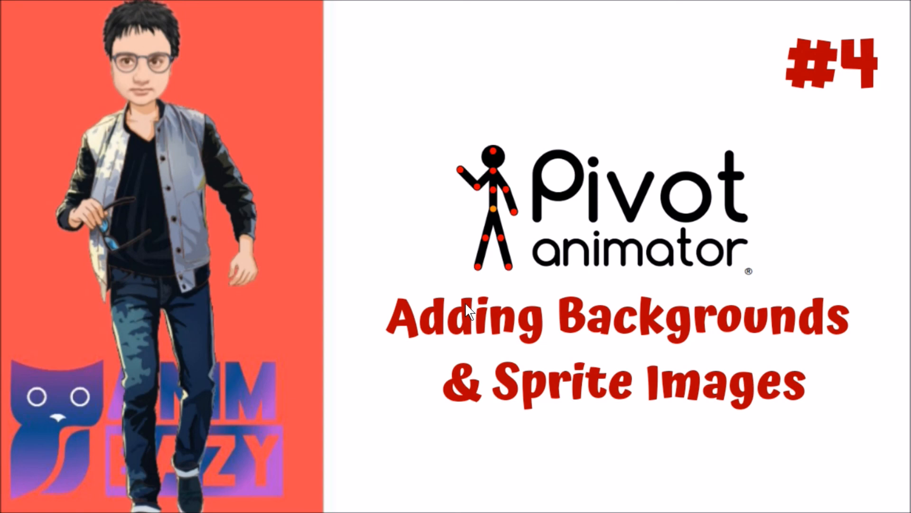
pyautogui.moveTo(1, 474)
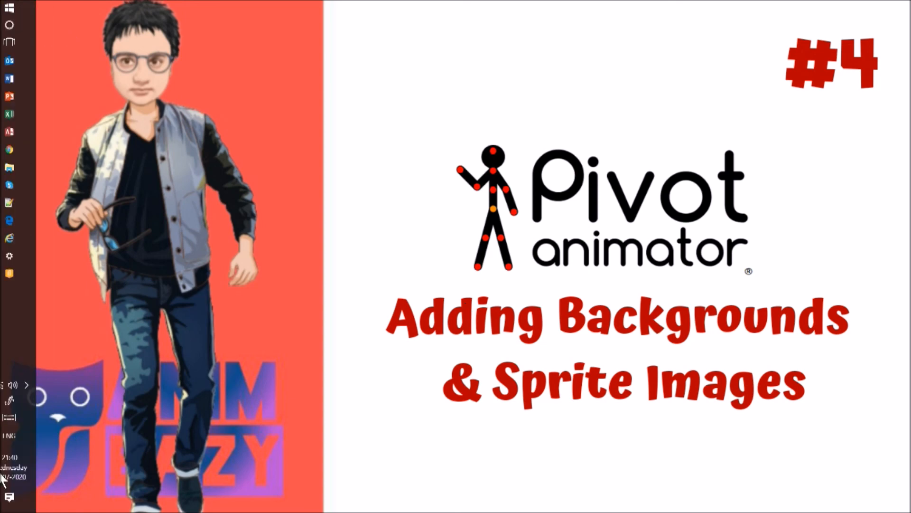